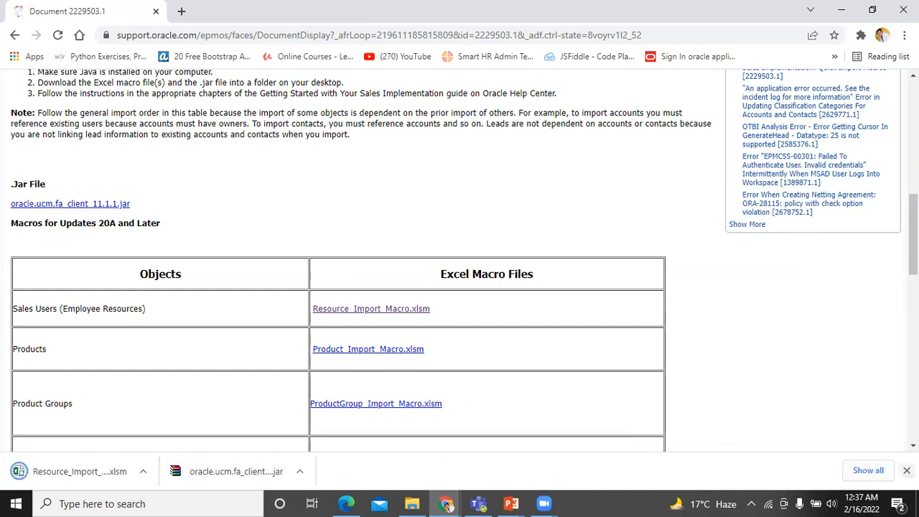
- Open the import_sales_users folder that holds the downloaded macro files
{"action": "left_click", "coordinate": [411, 503]}
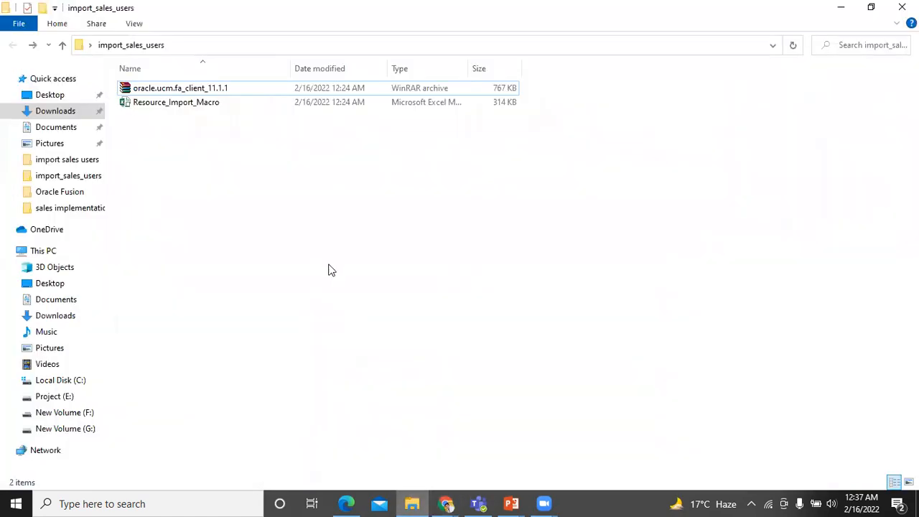
- Open Resource_Import_Macro.xlsm from the import_sales_users folder in Excel
{"action": "double_click", "coordinate": [172, 104]}
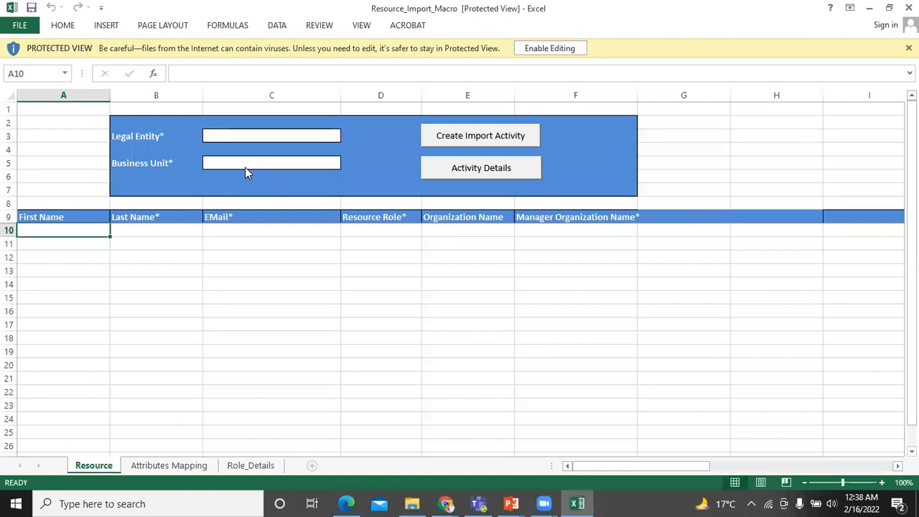
- Enable editing, run Populate Roles from Server on Role_Details, and switch to the browser
{"action": "left_click", "coordinate": [549, 49]}
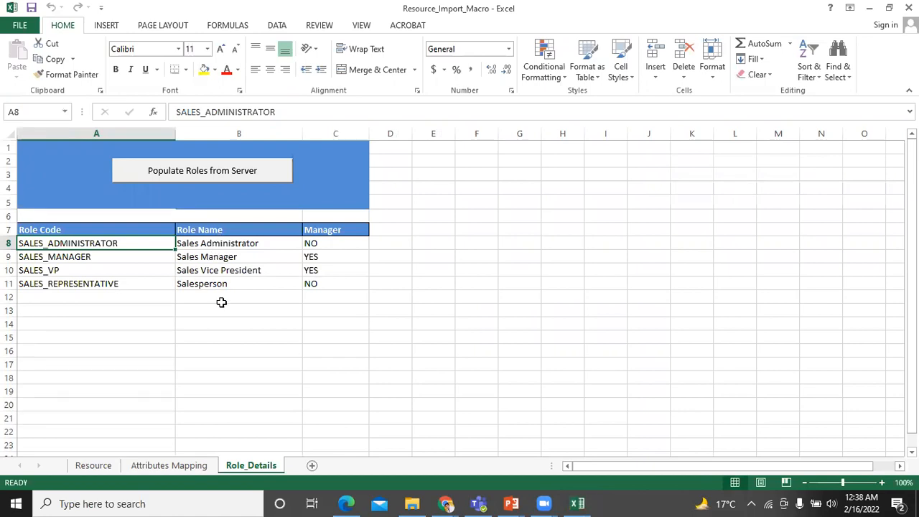
{"action": "left_click", "coordinate": [185, 169]}
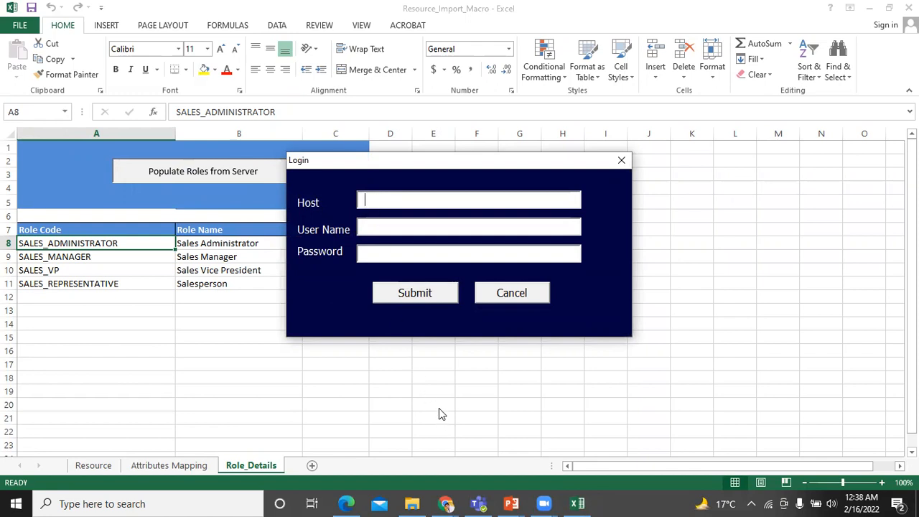
{"action": "key", "text": "alt+Tab"}
{"action": "key", "text": "alt+Tab"}
{"action": "key", "text": "alt+Tab"}
{"action": "key", "text": "alt+Tab"}
{"action": "key", "text": "alt+Tab"}
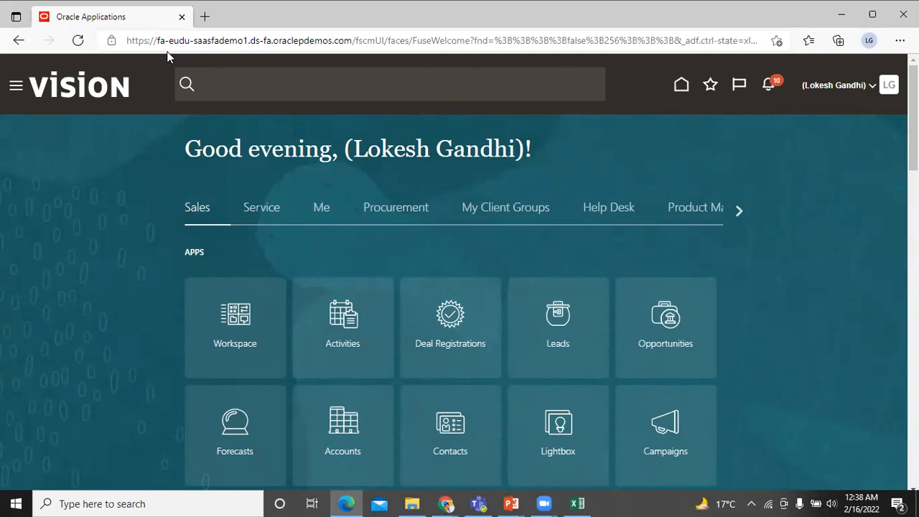
- Copy the Oracle Fusion server host name from the address bar and return to Excel
{"action": "left_click_drag", "start_coordinate": [160, 41], "coordinate": [352, 42]}
{"action": "key", "text": "ctrl+c"}
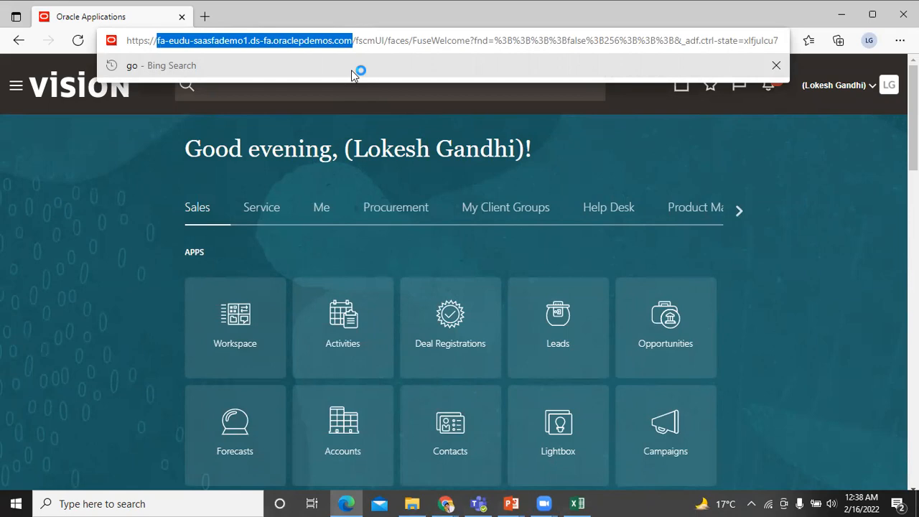
{"action": "key", "text": "alt+Tab"}
{"action": "key", "text": "alt+Tab"}
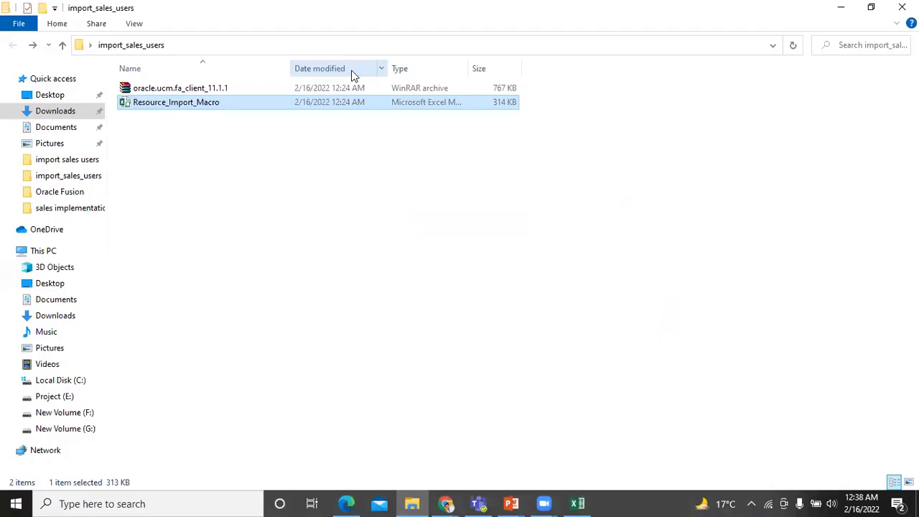
{"action": "key", "text": "alt+Tab"}
{"action": "key", "text": "alt+Tab"}
- Log in with the pasted host, the user's name and password to load server roles
{"action": "left_click", "coordinate": [368, 195]}
{"action": "key", "text": "ctrl+v"}
{"action": "left_click", "coordinate": [387, 227]}
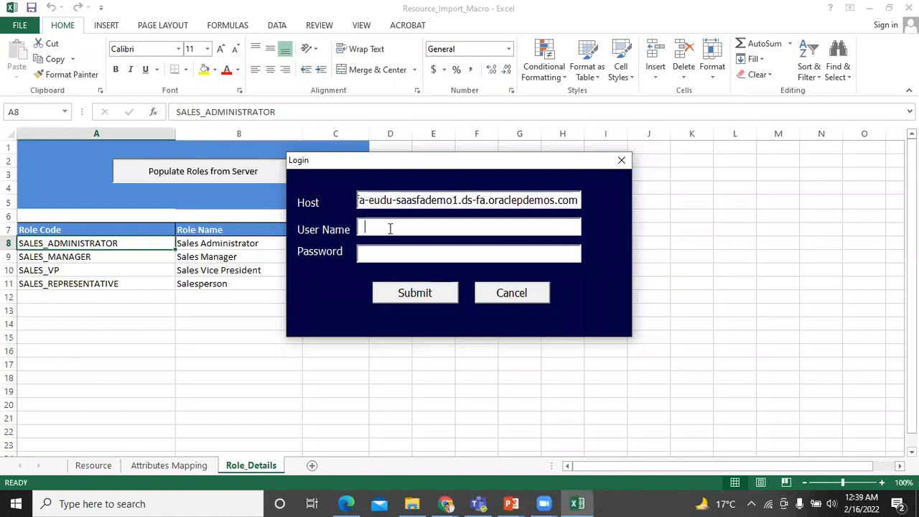
{"action": "left_click", "coordinate": [407, 253]}
{"action": "type", "text": "***************"}
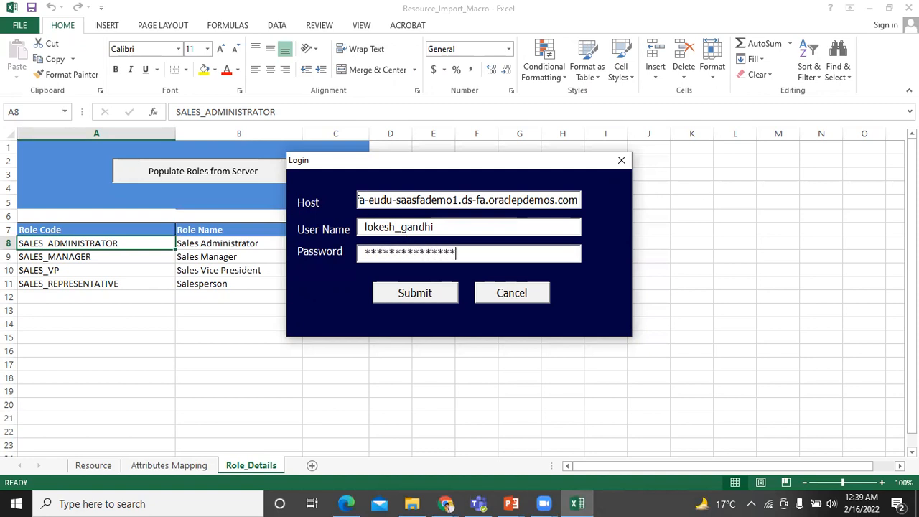
{"action": "key", "text": "Tab"}
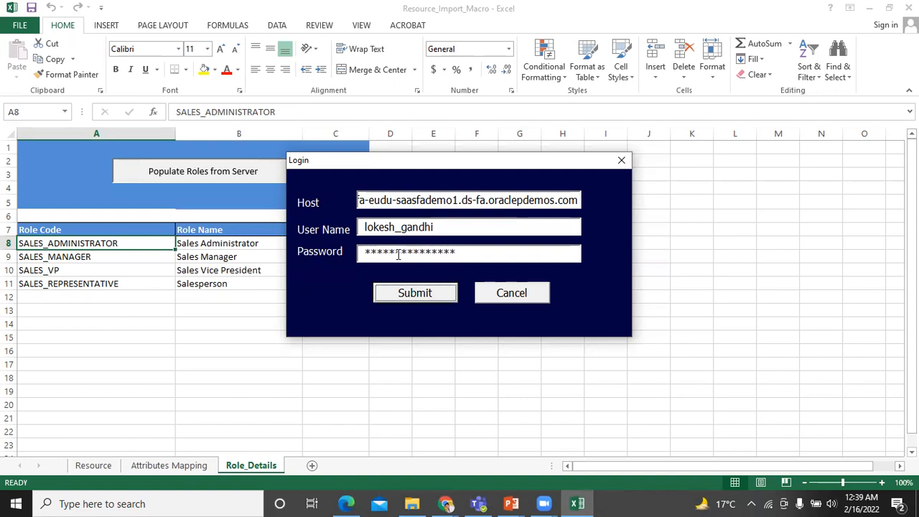
{"action": "left_click", "coordinate": [402, 298]}
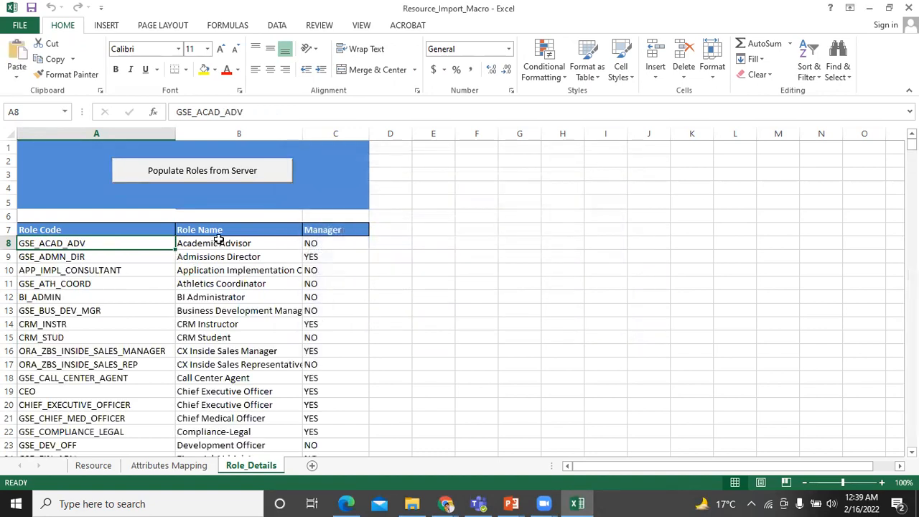
- Delete row 20, the duplicate Chief Executive Officer role, then go to Attributes Mapping
{"action": "scroll", "coordinate": [232, 367], "scroll_direction": "down", "scroll_amount": 6}
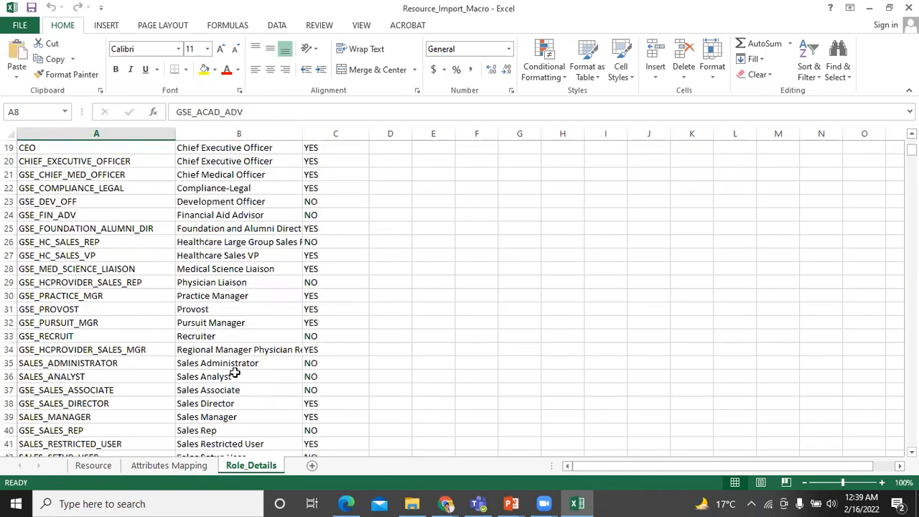
{"action": "scroll", "coordinate": [235, 372], "scroll_direction": "up", "scroll_amount": 4}
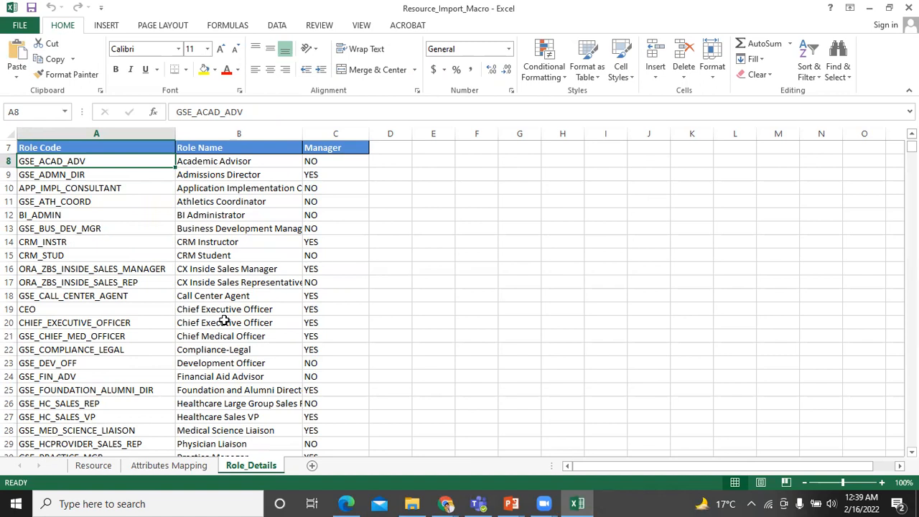
{"action": "left_click", "coordinate": [94, 465]}
{"action": "scroll", "coordinate": [44, 279], "scroll_direction": "down", "scroll_amount": 1}
{"action": "scroll", "coordinate": [44, 278], "scroll_direction": "up", "scroll_amount": 2}
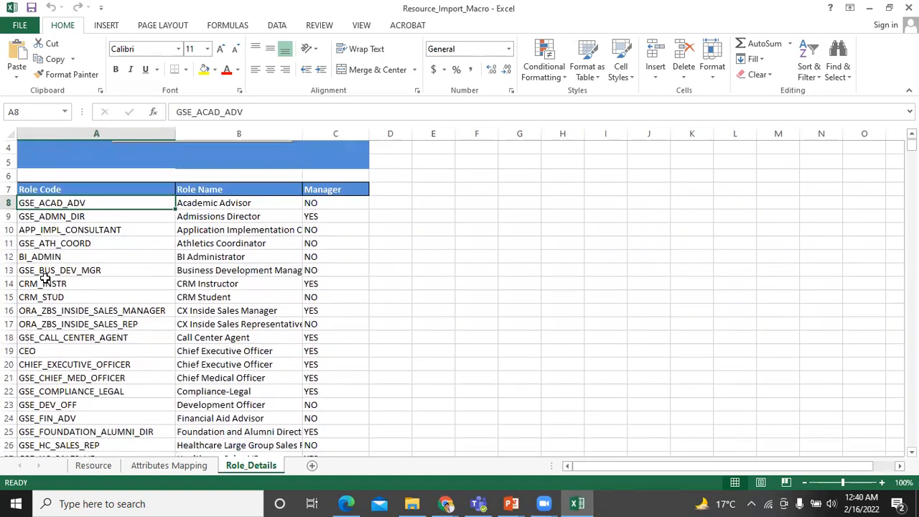
{"action": "scroll", "coordinate": [44, 279], "scroll_direction": "down", "scroll_amount": 1}
{"action": "right_click", "coordinate": [12, 324]}
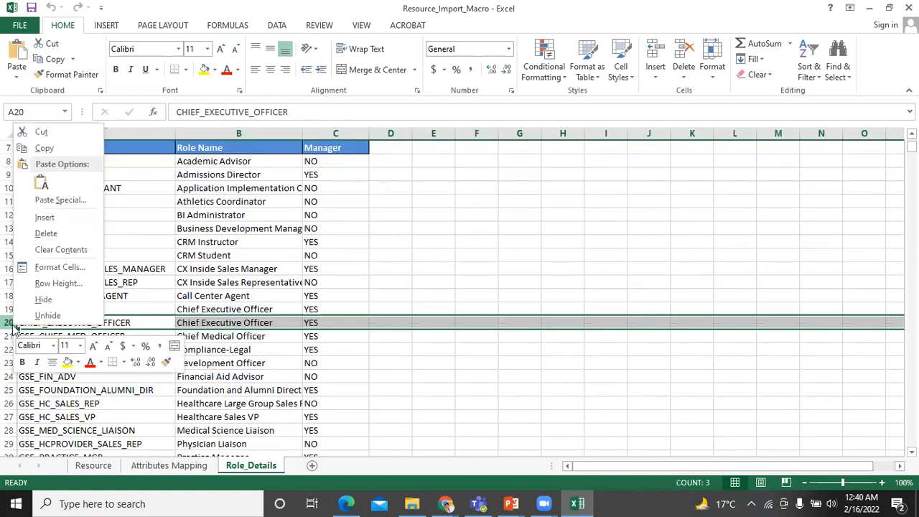
{"action": "left_click", "coordinate": [55, 236]}
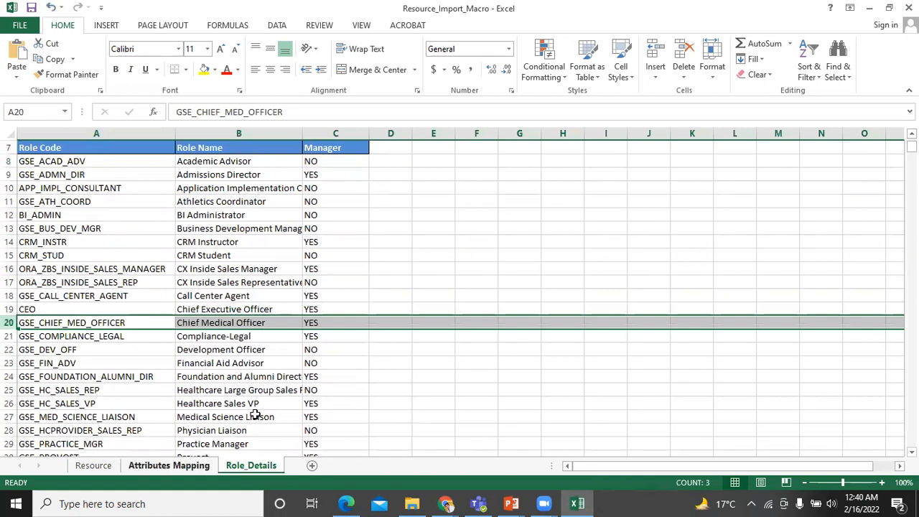
{"action": "key", "text": "ctrl+Page_Up"}
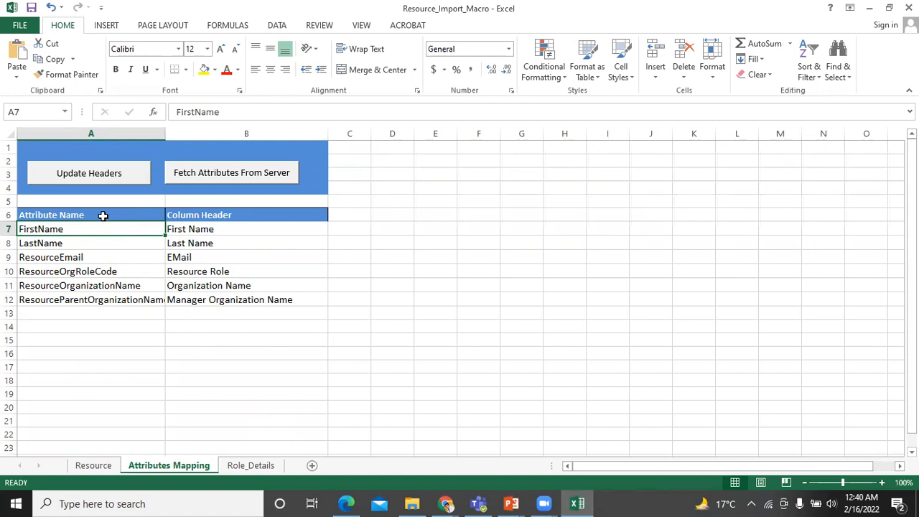
- Refresh the attribute list with Fetch Attributes From Server after signing in
{"action": "left_click", "coordinate": [101, 310]}
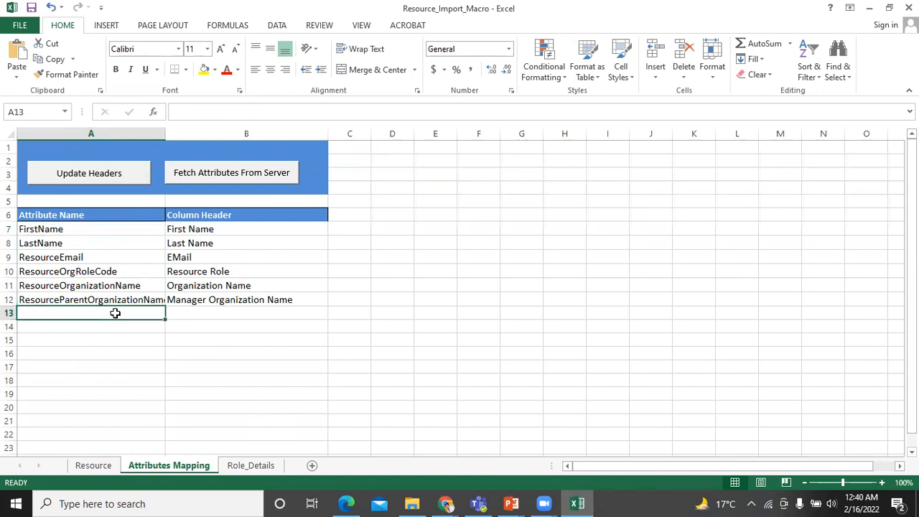
{"action": "left_click", "coordinate": [208, 175]}
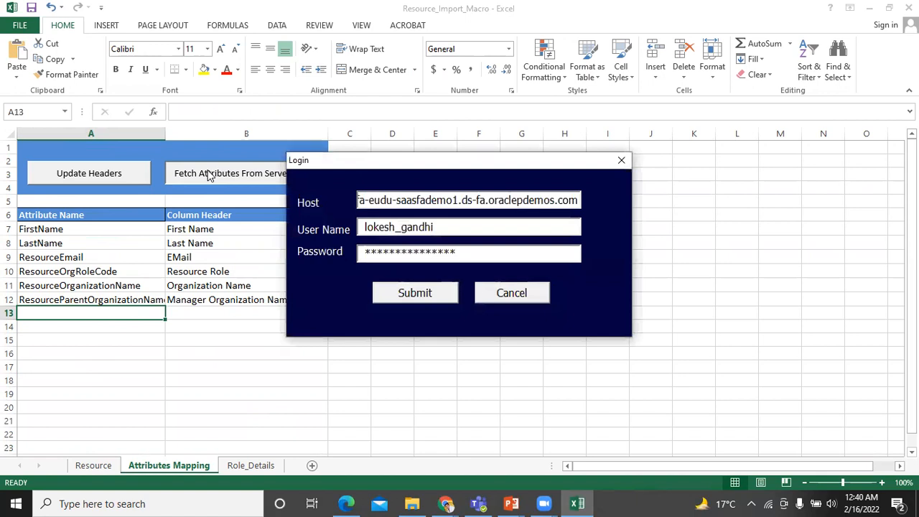
{"action": "left_click", "coordinate": [415, 295]}
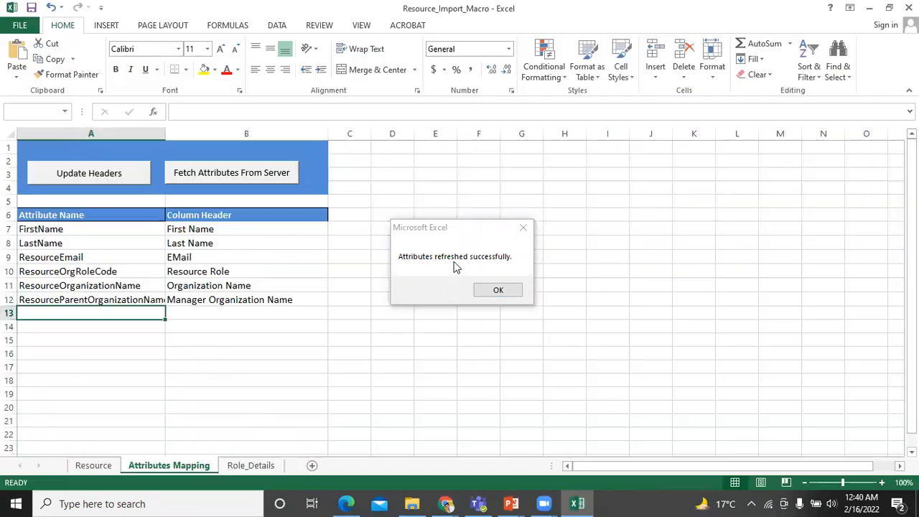
{"action": "left_click", "coordinate": [490, 290]}
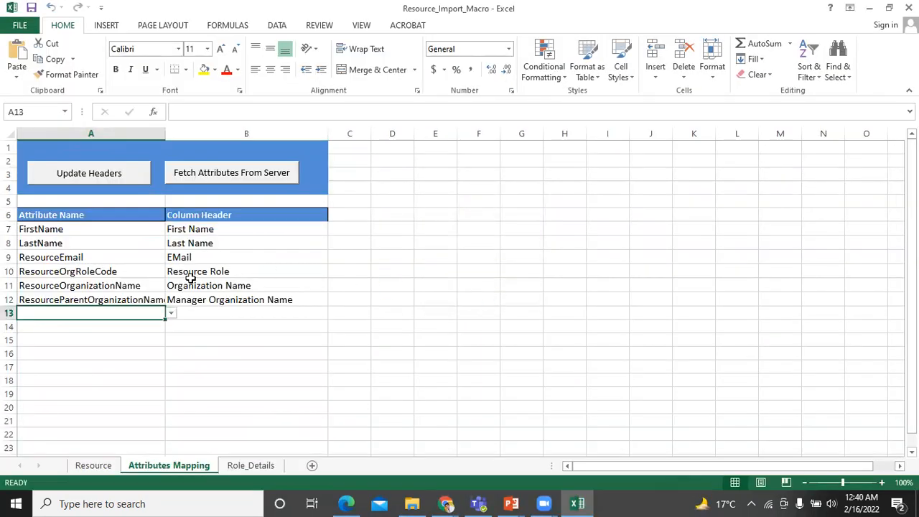
- Map Username in the new row and update the Resource sheet's column headers
{"action": "left_click", "coordinate": [171, 314]}
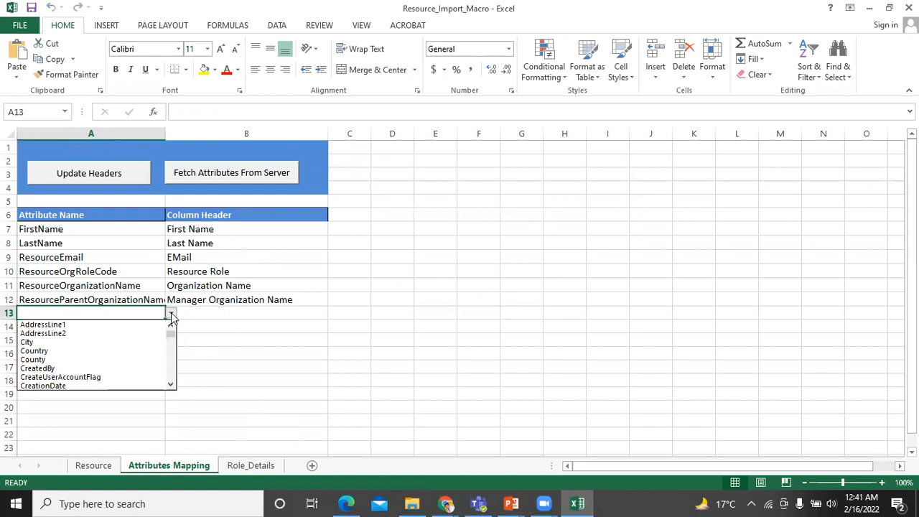
{"action": "left_click_drag", "start_coordinate": [171, 342], "coordinate": [175, 382]}
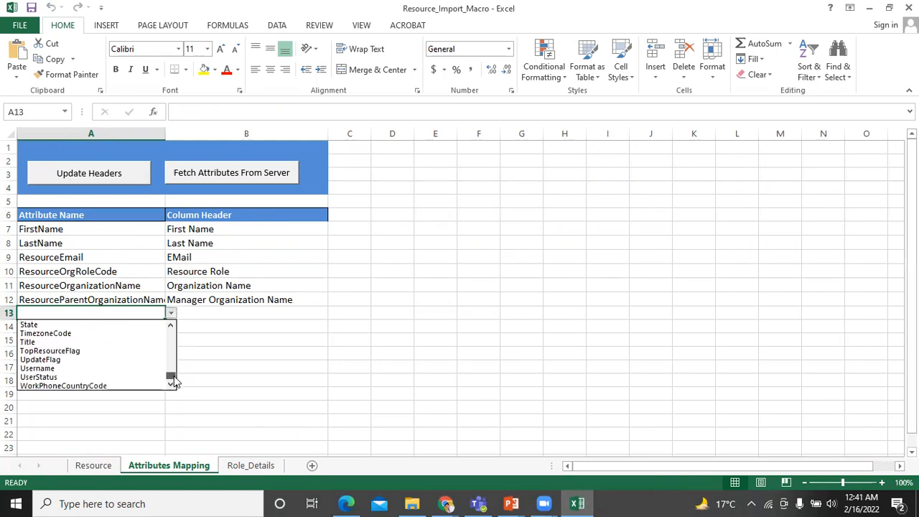
{"action": "left_click", "coordinate": [115, 368]}
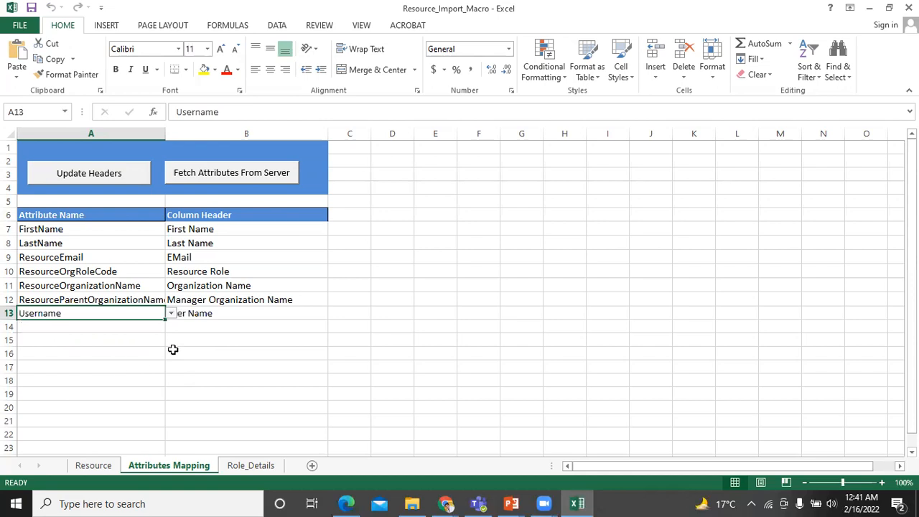
{"action": "left_click", "coordinate": [89, 176]}
{"action": "left_click", "coordinate": [61, 179]}
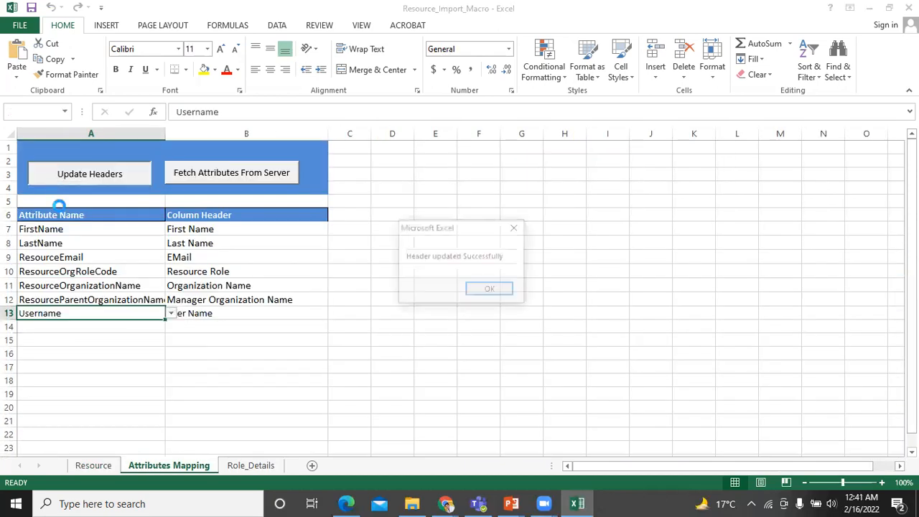
{"action": "left_click", "coordinate": [487, 293]}
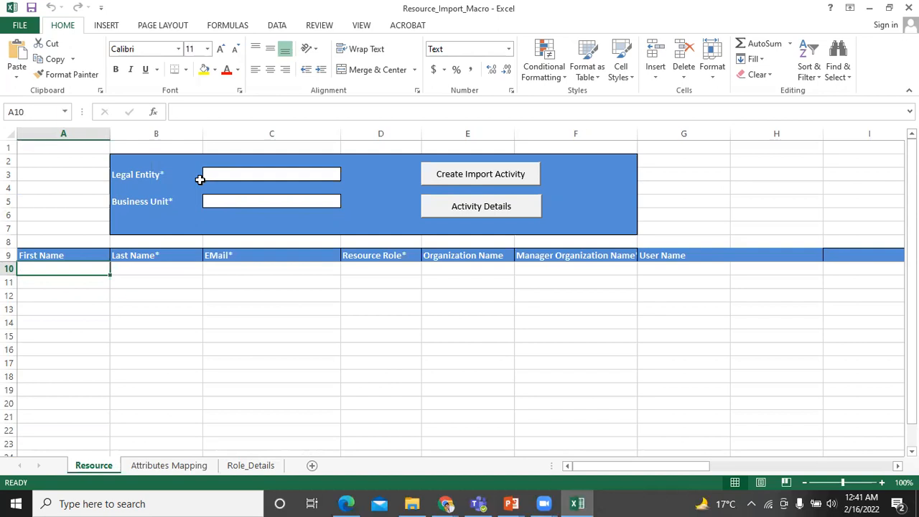
- Enter 'India Legal Entity 01' in C3 and 'India Business Unit 01' in C5
{"action": "left_click", "coordinate": [261, 175]}
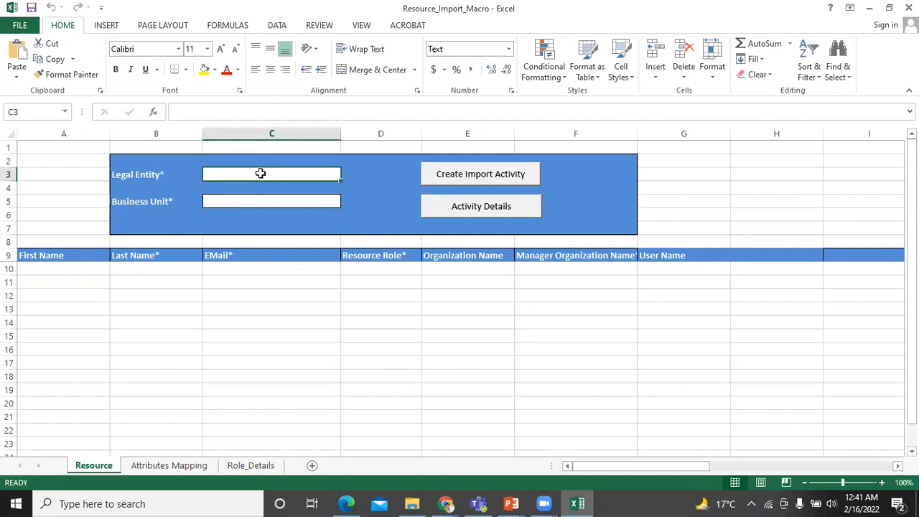
{"action": "double_click", "coordinate": [262, 174]}
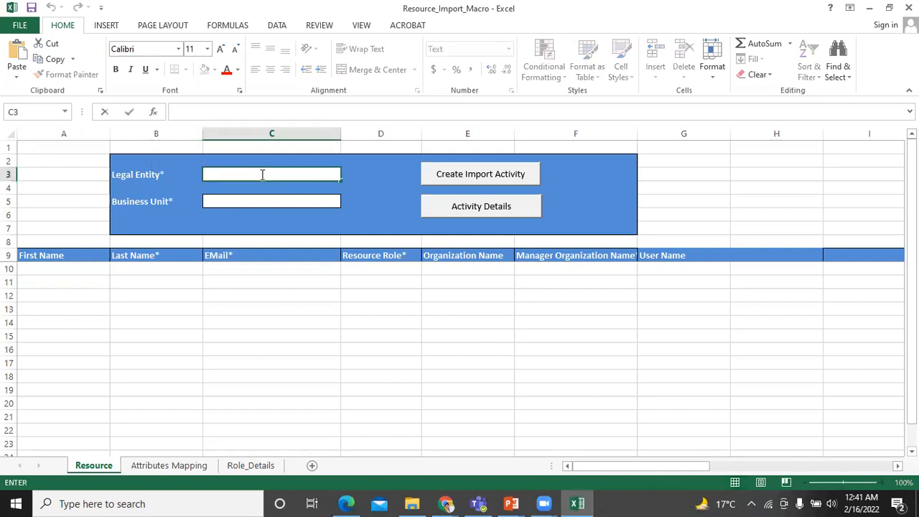
{"action": "type", "text": "India Legal"}
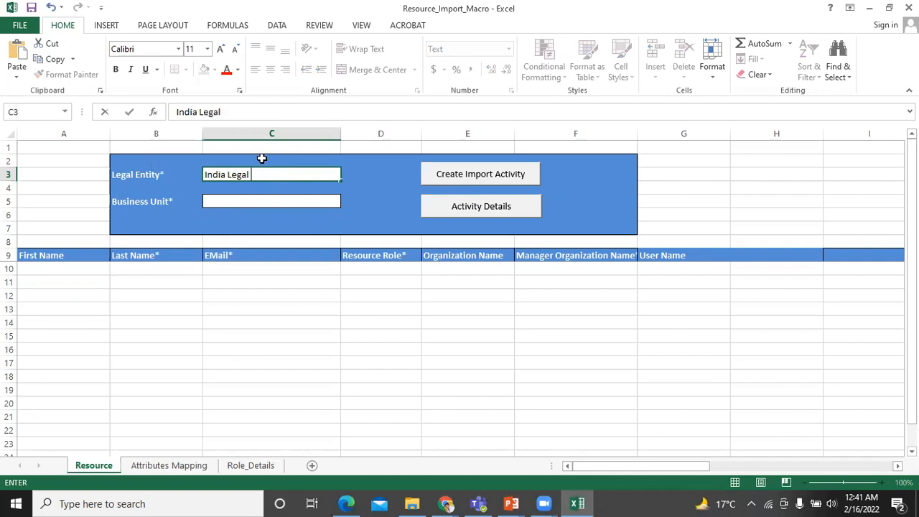
{"action": "type", "text": " Entity 01"}
{"action": "double_click", "coordinate": [241, 202]}
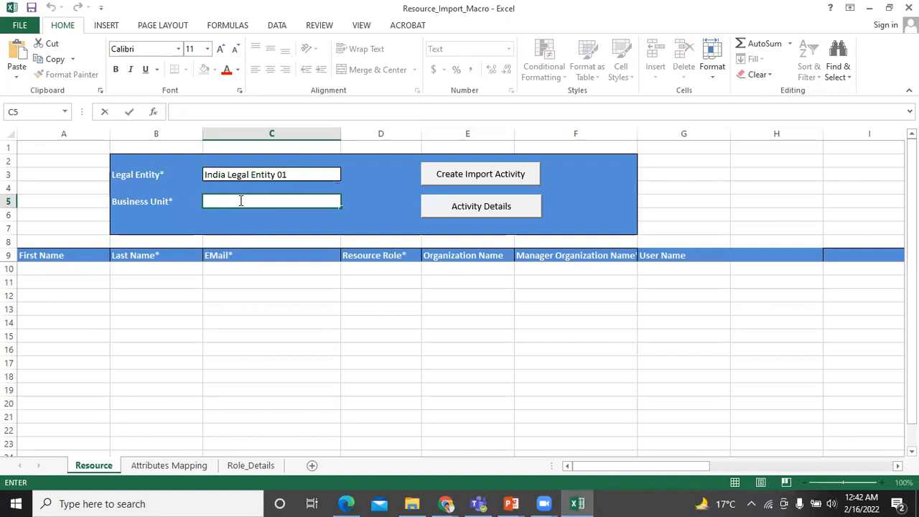
{"action": "type", "text": "India Busin"}
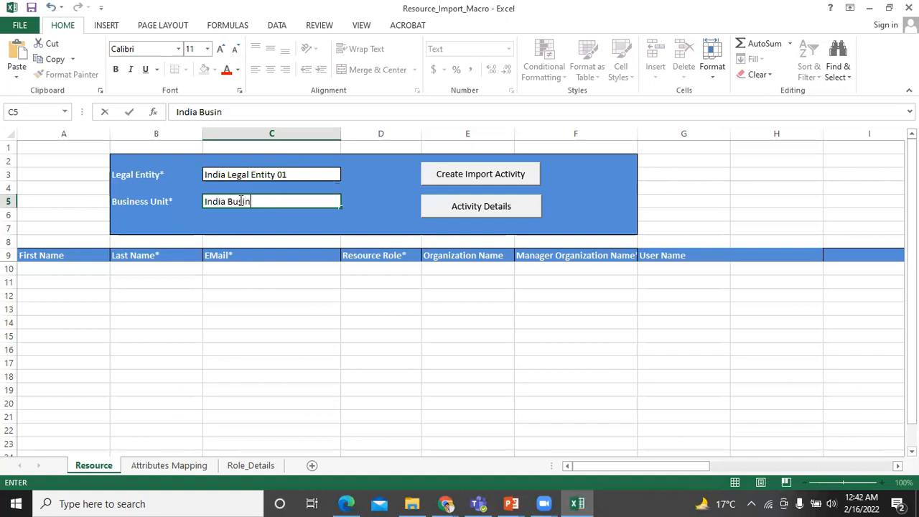
{"action": "type", "text": "ess Unit 01"}
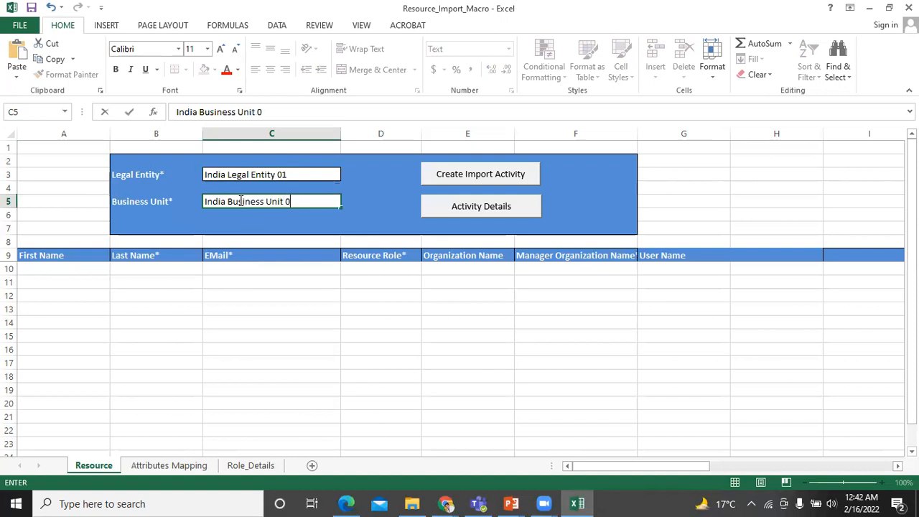
- Enter the resource's first name, last name and e-mail address in A10 through C10
{"action": "left_click", "coordinate": [92, 270]}
{"action": "key", "text": "Tab"}
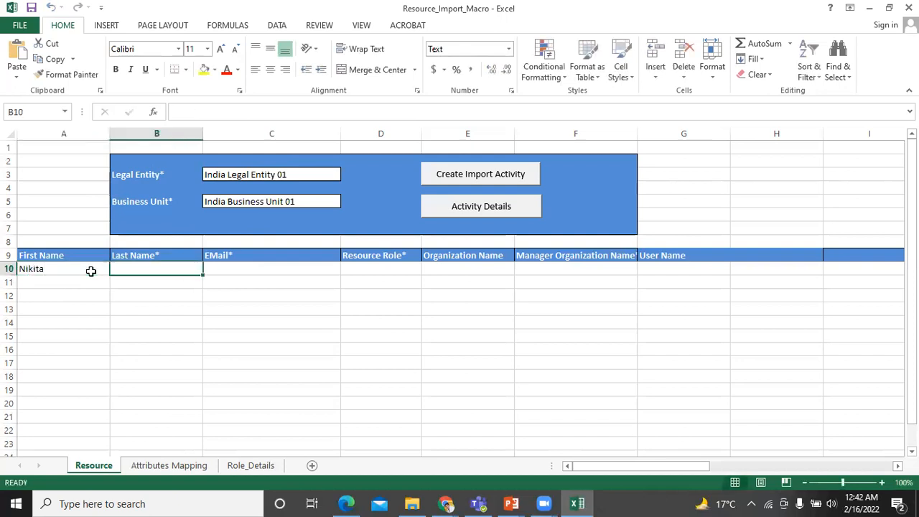
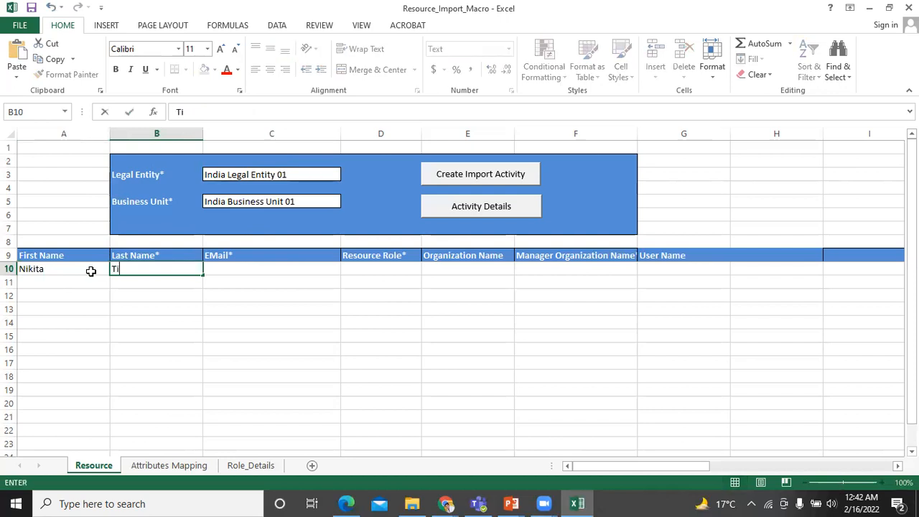
{"action": "key", "text": "Tab"}
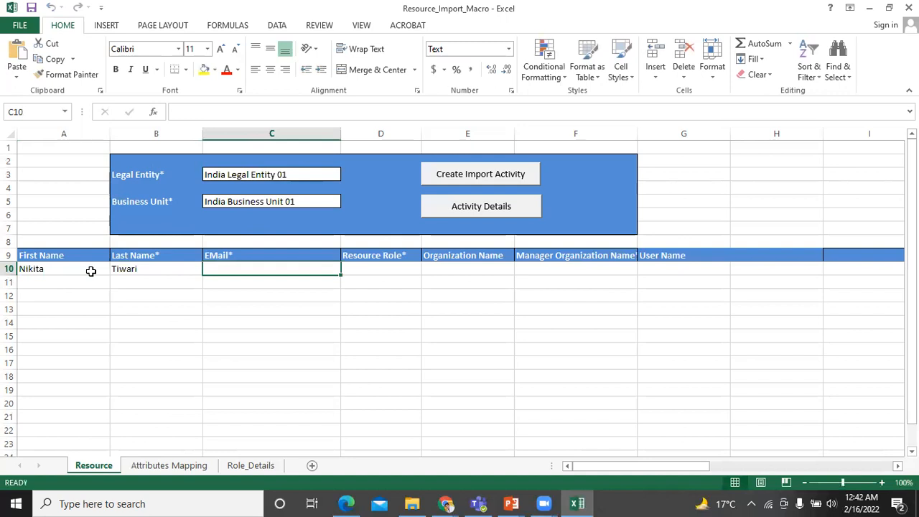
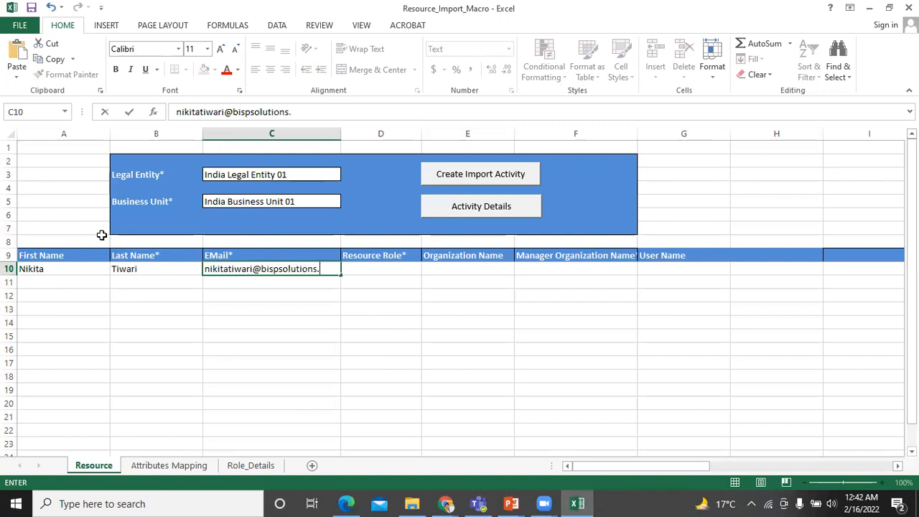
{"action": "left_click", "coordinate": [356, 269]}
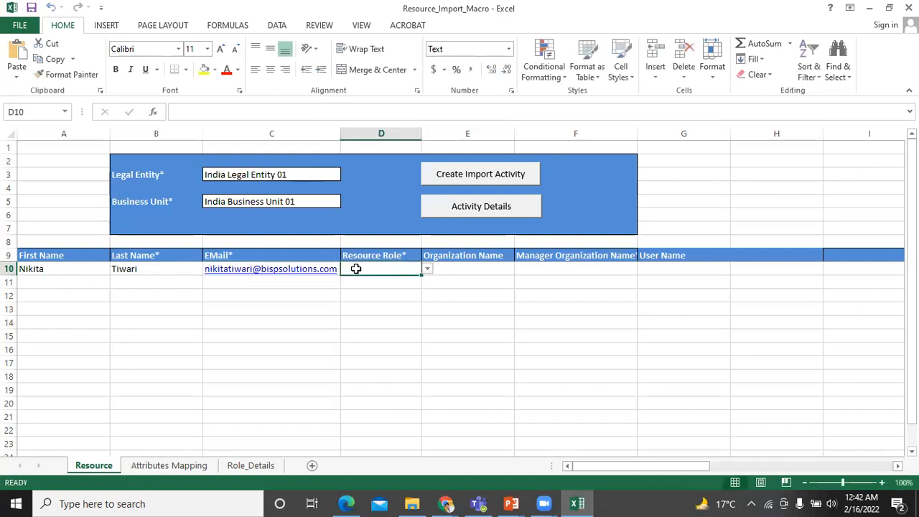
- Choose Salesperson from the Resource Role dropdown in D10
{"action": "left_click", "coordinate": [427, 270]}
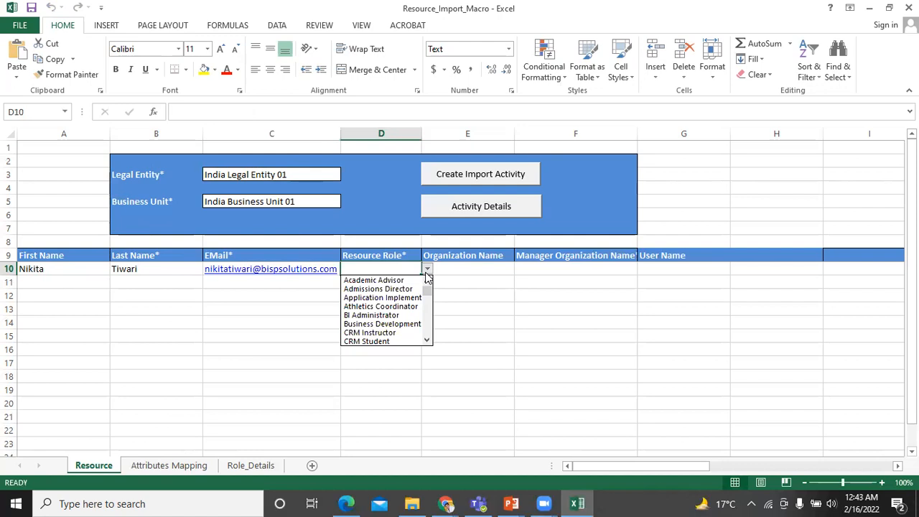
{"action": "left_click_drag", "start_coordinate": [428, 289], "coordinate": [428, 329]}
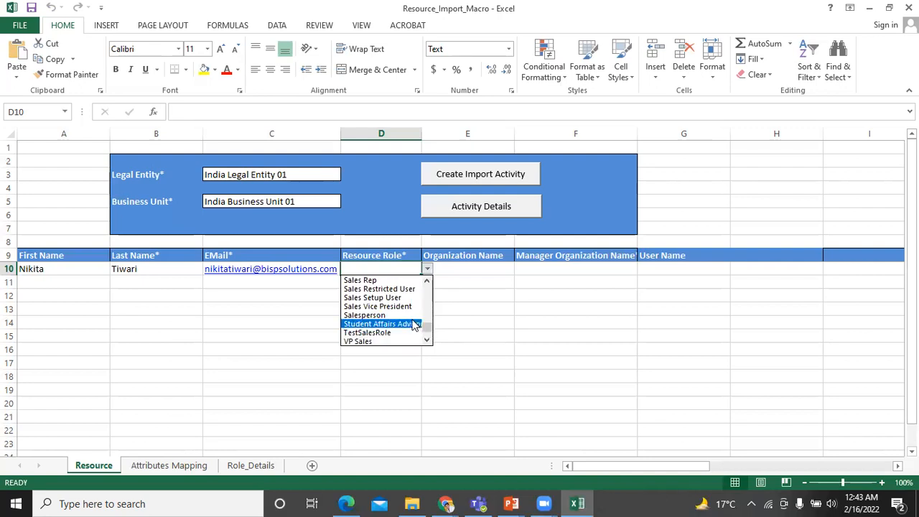
{"action": "left_click", "coordinate": [413, 316]}
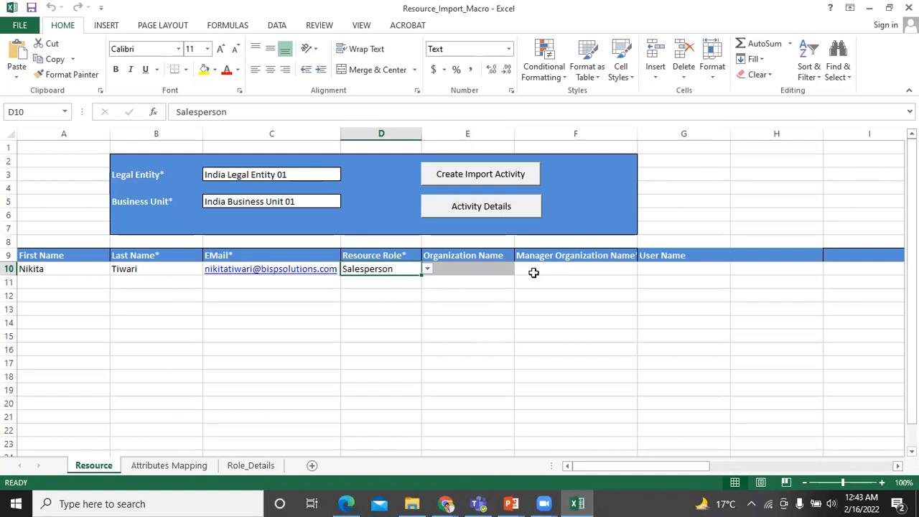
- Enter BISP Infonet as the manager organization in F10 and the user's login name in G10
{"action": "left_click", "coordinate": [564, 271]}
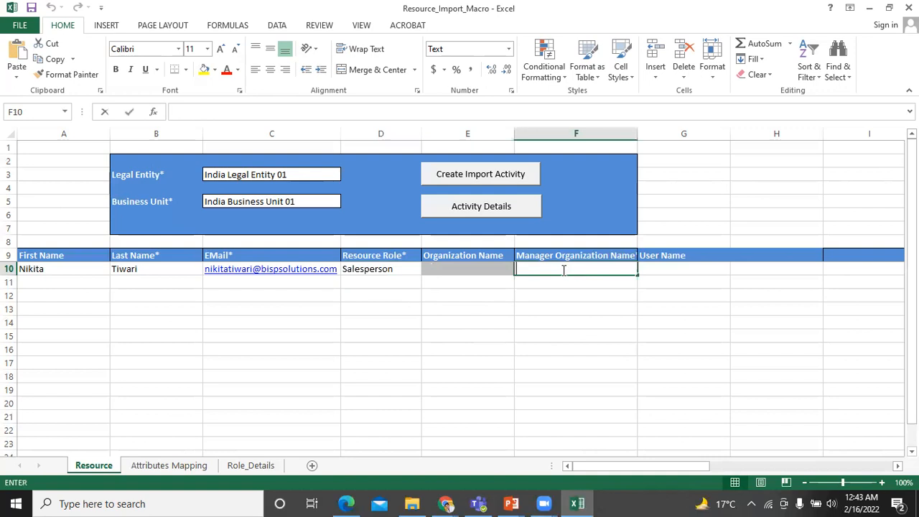
{"action": "type", "text": "Bl"}
{"action": "type", "text": "SP In"}
{"action": "type", "text": "fonet"}
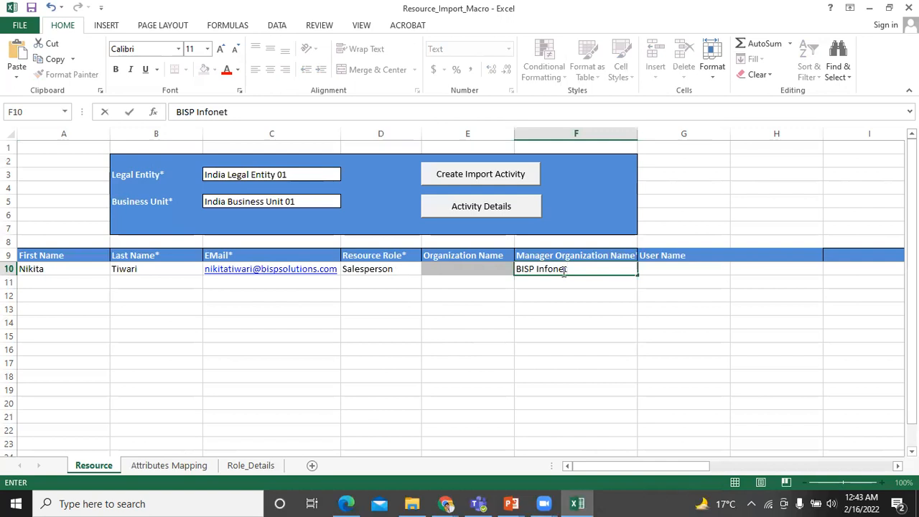
{"action": "left_click", "coordinate": [664, 265]}
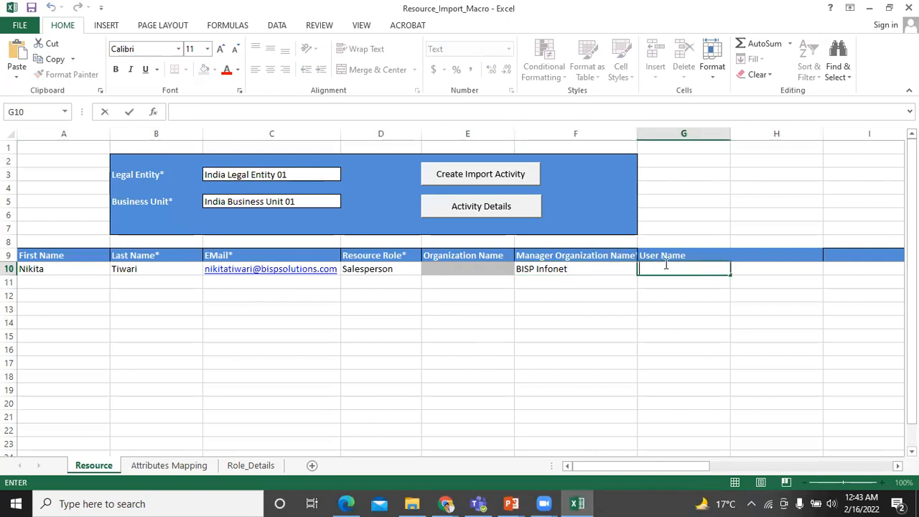
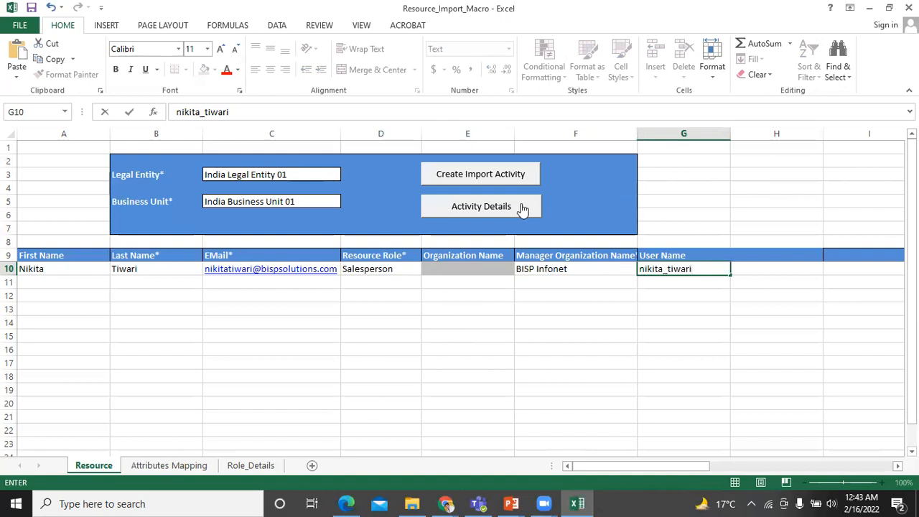
- Create the import activity for row 10, submit the Fusion login, and acknowledge the success message
{"action": "left_click", "coordinate": [484, 177]}
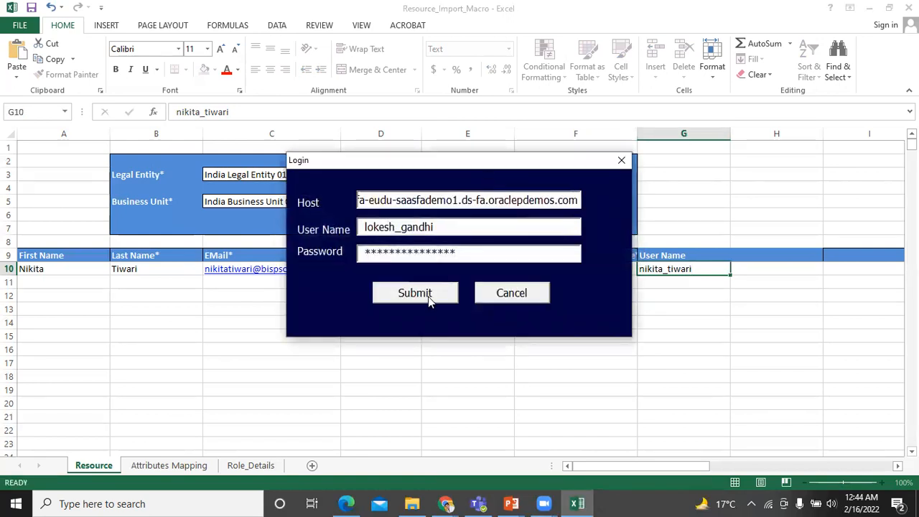
{"action": "left_click", "coordinate": [431, 295]}
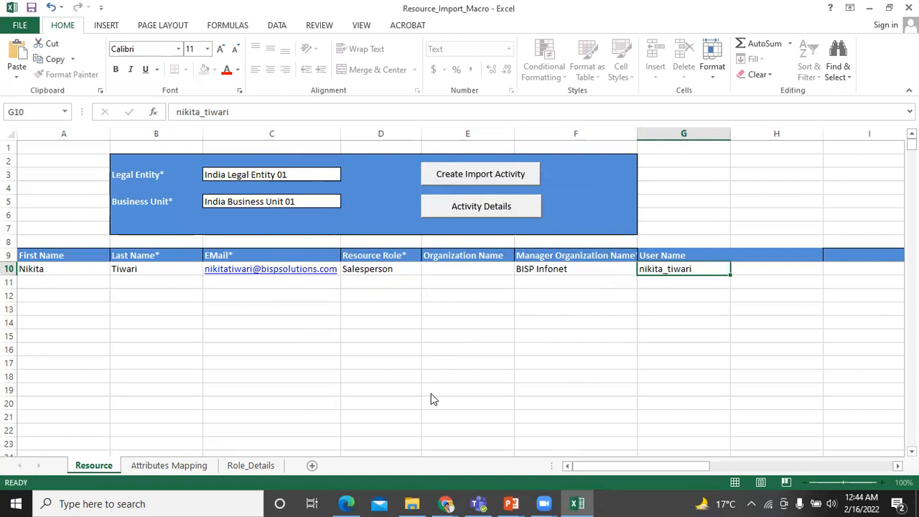
{"action": "mouse_move", "coordinate": [580, 502]}
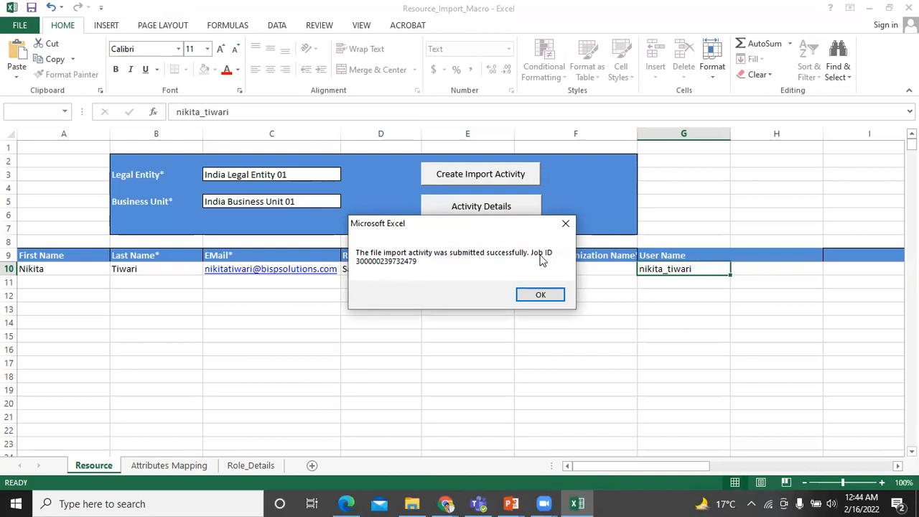
{"action": "left_click", "coordinate": [537, 295]}
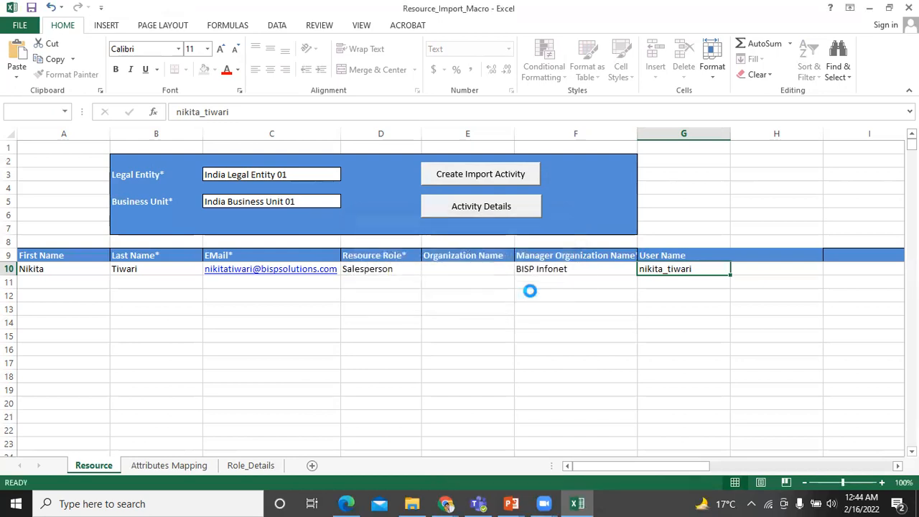
- Open Activity Details and refresh until the status moves from Queued for import to Importing data
{"action": "left_click", "coordinate": [484, 209]}
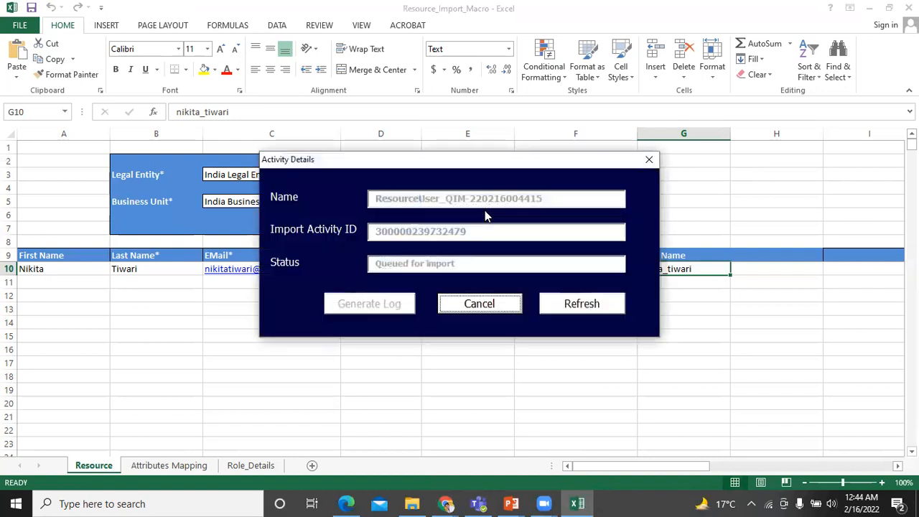
{"action": "left_click", "coordinate": [581, 304]}
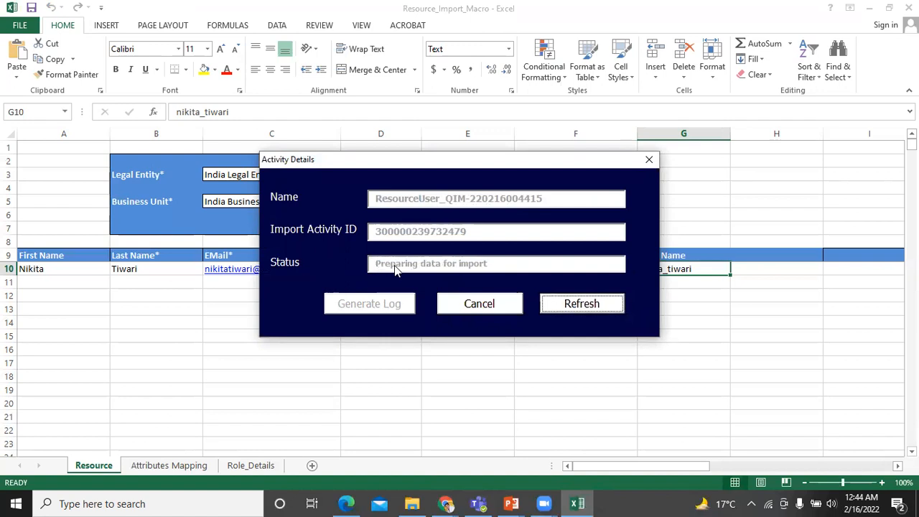
{"action": "left_click", "coordinate": [582, 308]}
{"action": "left_click", "coordinate": [581, 306]}
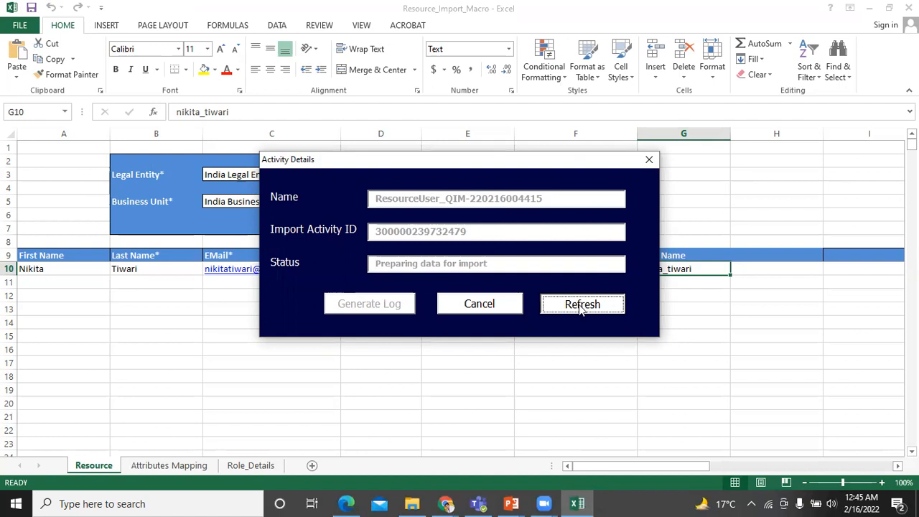
{"action": "left_click", "coordinate": [579, 310]}
{"action": "left_click", "coordinate": [580, 307]}
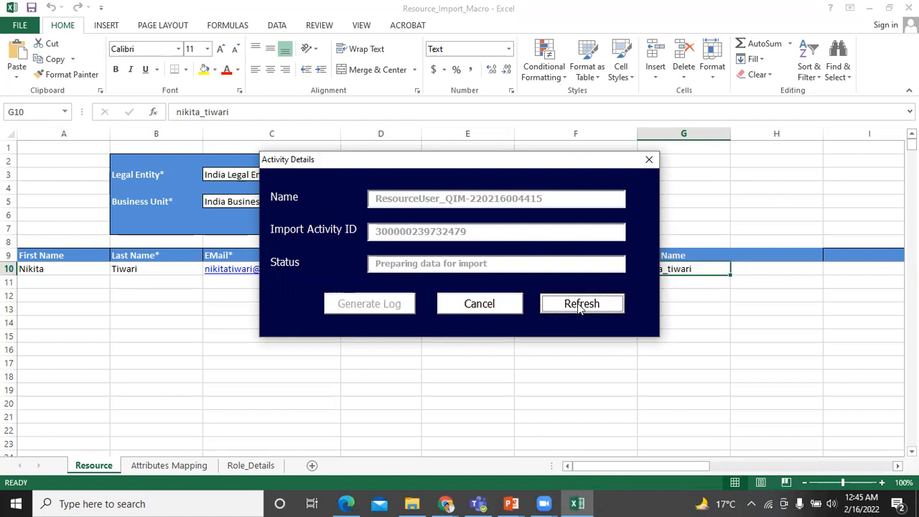
{"action": "left_click", "coordinate": [580, 307]}
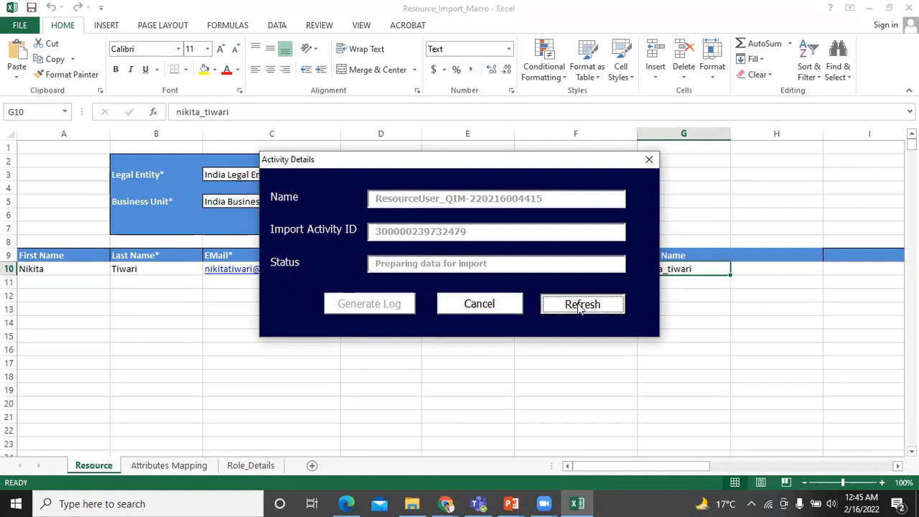
{"action": "left_click", "coordinate": [579, 307]}
{"action": "left_click", "coordinate": [580, 307]}
{"action": "left_click", "coordinate": [580, 308]}
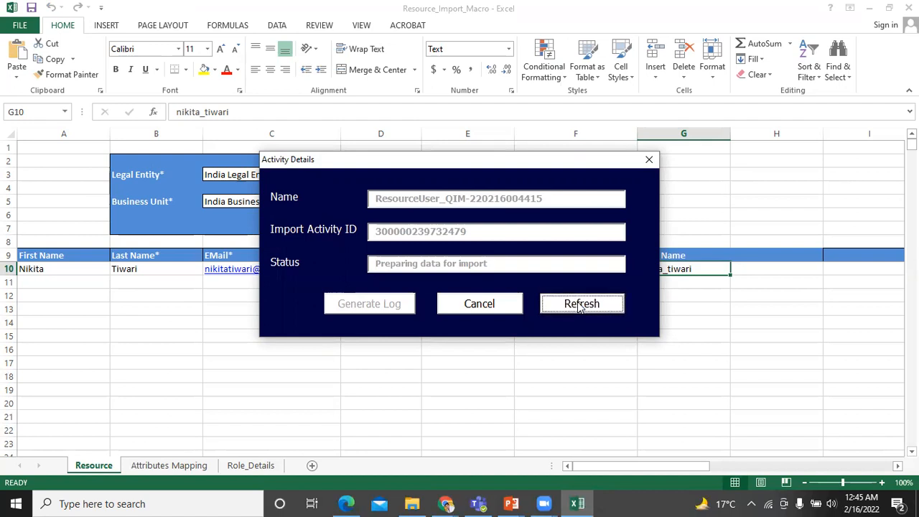
{"action": "left_click", "coordinate": [579, 307]}
{"action": "left_click", "coordinate": [579, 307]}
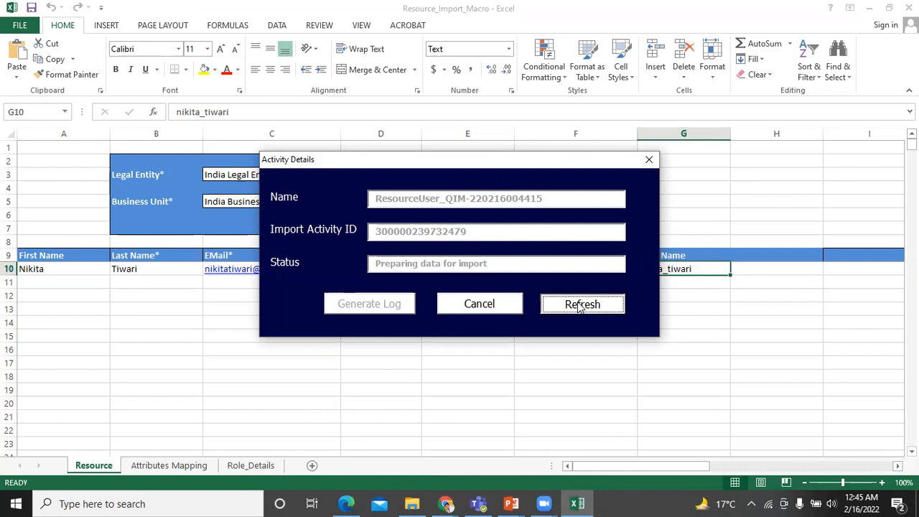
{"action": "left_click", "coordinate": [583, 310]}
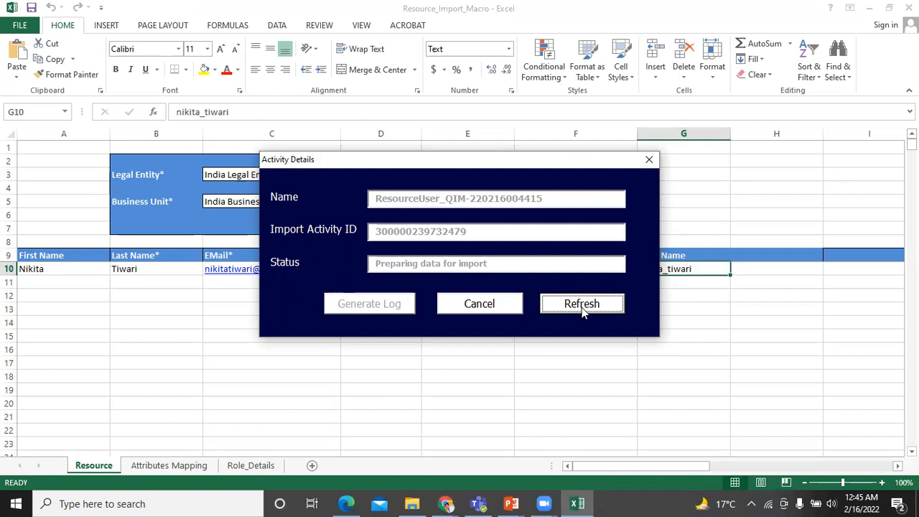
{"action": "left_click", "coordinate": [582, 309]}
{"action": "left_click", "coordinate": [582, 308]}
{"action": "left_click", "coordinate": [581, 307]}
{"action": "left_click", "coordinate": [580, 303]}
{"action": "left_click", "coordinate": [580, 306]}
{"action": "left_click", "coordinate": [580, 305]}
{"action": "left_click", "coordinate": [580, 305]}
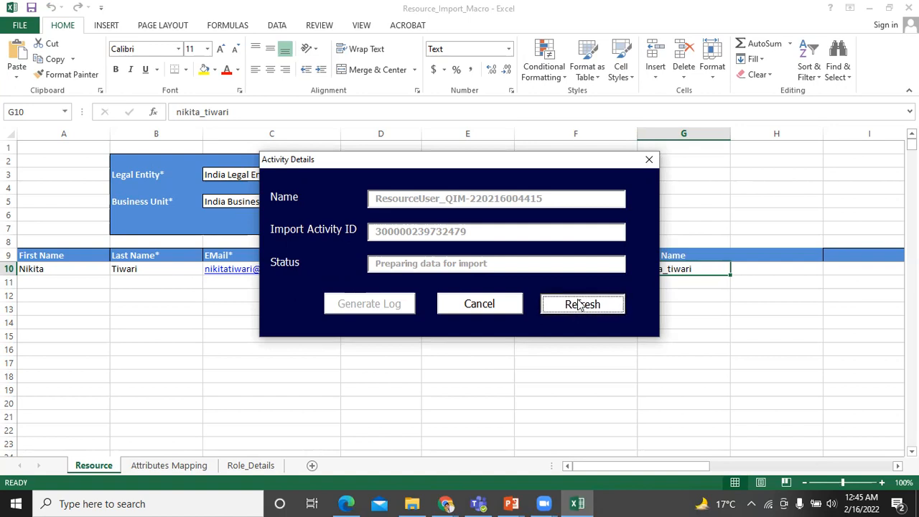
{"action": "left_click", "coordinate": [580, 304]}
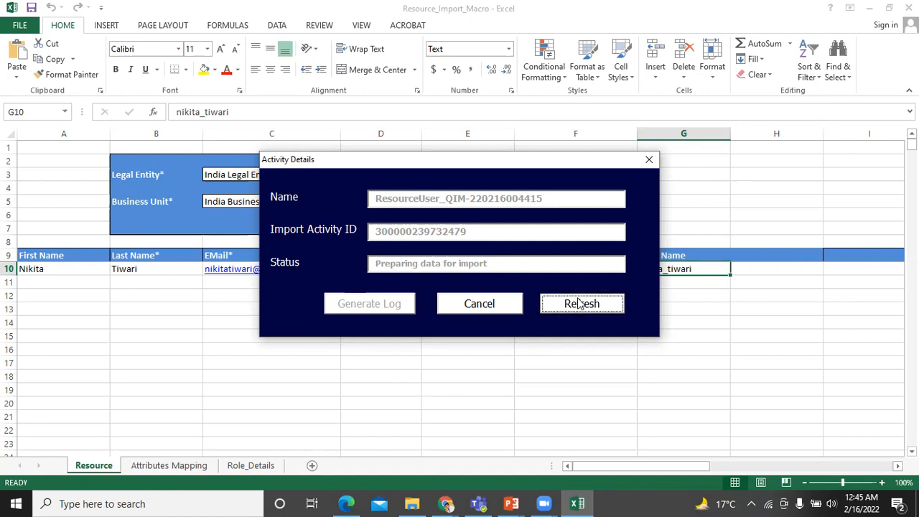
{"action": "left_click", "coordinate": [580, 305]}
{"action": "left_click", "coordinate": [580, 305]}
{"action": "left_click", "coordinate": [580, 305]}
{"action": "left_click", "coordinate": [578, 306]}
{"action": "left_click", "coordinate": [577, 308]}
{"action": "left_click", "coordinate": [578, 308]}
{"action": "left_click", "coordinate": [578, 308]}
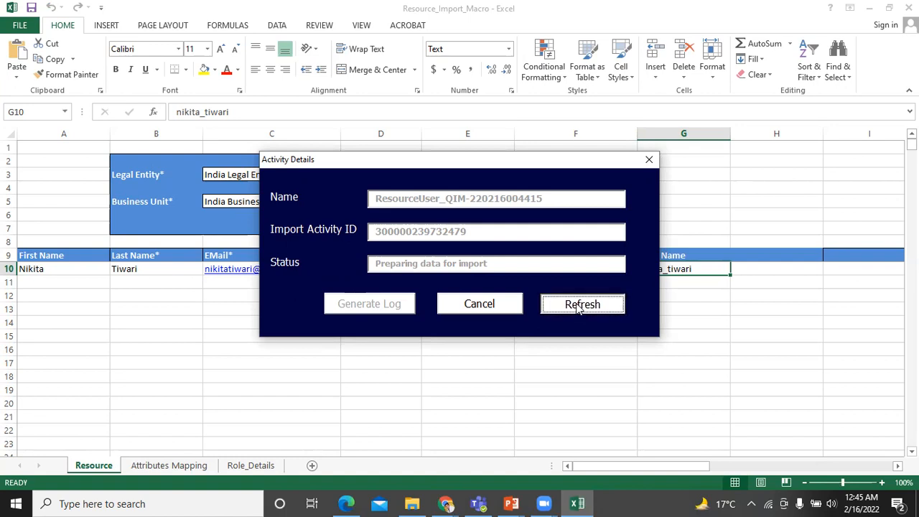
{"action": "left_click", "coordinate": [578, 309]}
{"action": "left_click", "coordinate": [578, 309]}
{"action": "left_click", "coordinate": [578, 309]}
{"action": "left_click", "coordinate": [578, 309]}
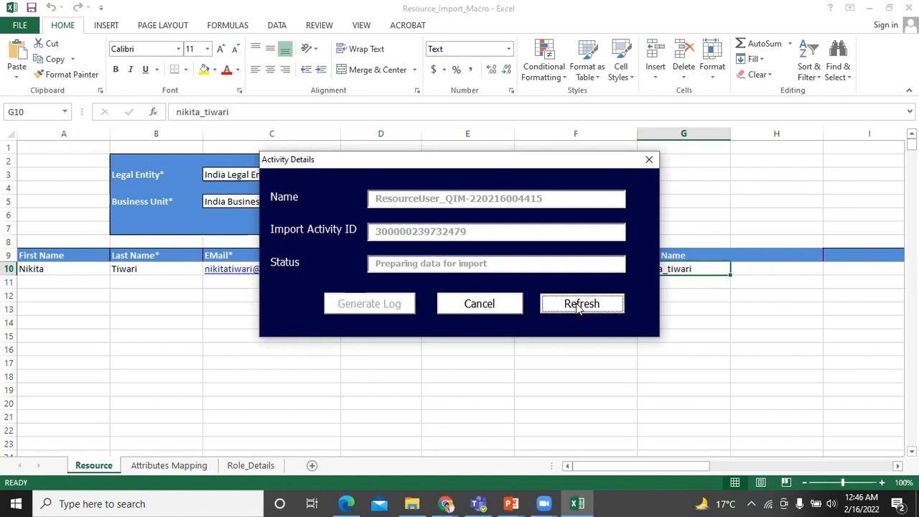
{"action": "left_click", "coordinate": [578, 309]}
- Refresh Activity Details repeatedly until the import status reads Completed and Generate Log is enabled
{"action": "left_click", "coordinate": [576, 307]}
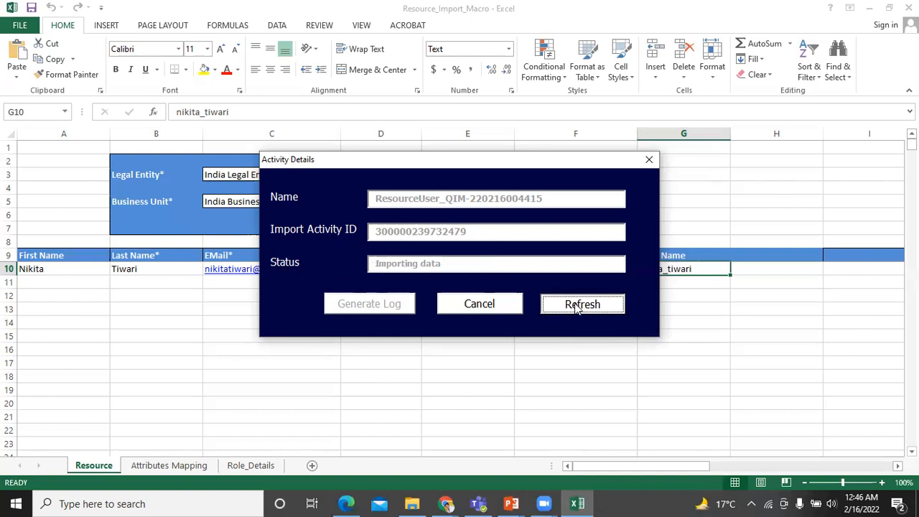
{"action": "left_click", "coordinate": [576, 307]}
{"action": "left_click", "coordinate": [576, 307]}
{"action": "left_click", "coordinate": [577, 307]}
{"action": "left_click", "coordinate": [576, 307]}
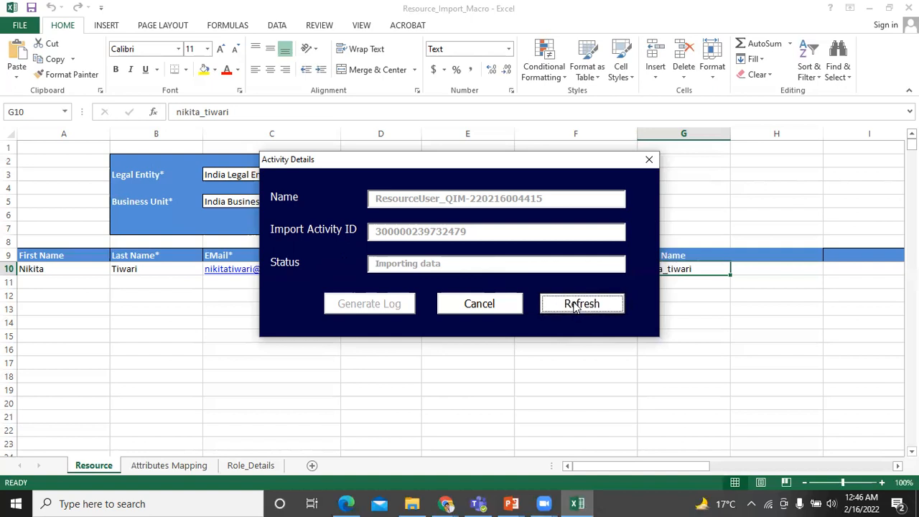
{"action": "left_click", "coordinate": [574, 306]}
{"action": "left_click", "coordinate": [574, 306]}
{"action": "left_click", "coordinate": [575, 306]}
{"action": "left_click", "coordinate": [574, 308]}
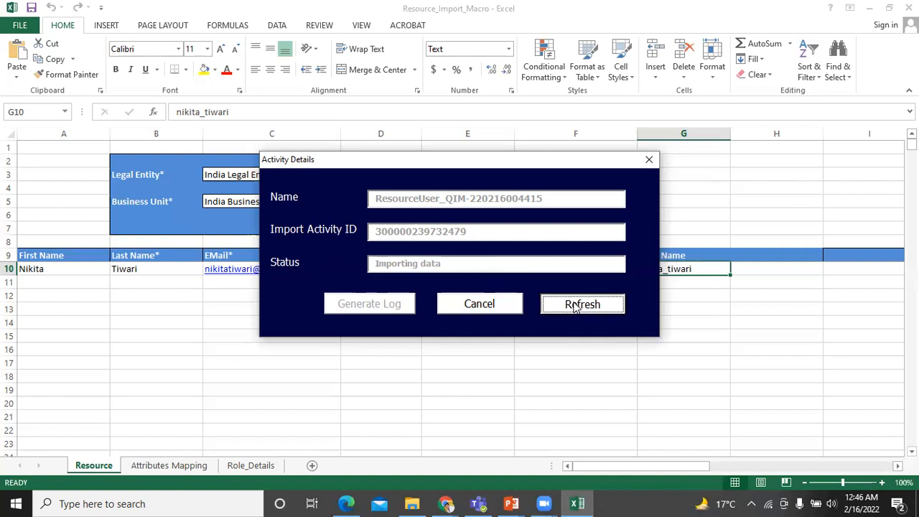
{"action": "left_click", "coordinate": [574, 307]}
{"action": "left_click", "coordinate": [574, 307]}
{"action": "left_click", "coordinate": [574, 308]}
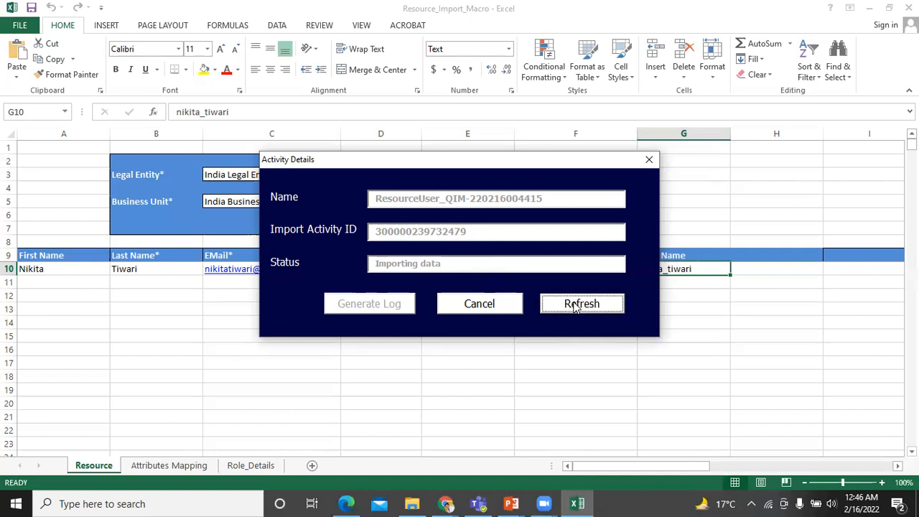
{"action": "left_click", "coordinate": [574, 308]}
{"action": "left_click", "coordinate": [574, 307]}
{"action": "left_click", "coordinate": [574, 306]}
{"action": "left_click", "coordinate": [574, 306]}
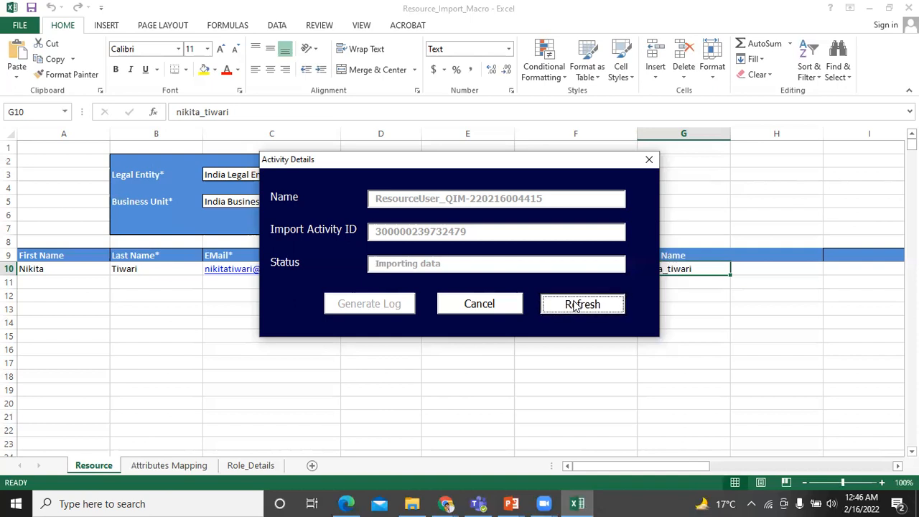
{"action": "left_click", "coordinate": [574, 304]}
{"action": "left_click", "coordinate": [574, 305]}
{"action": "left_click", "coordinate": [574, 305]}
{"action": "left_click", "coordinate": [574, 305]}
{"action": "left_click", "coordinate": [575, 304]}
{"action": "left_click", "coordinate": [576, 303]}
{"action": "left_click", "coordinate": [576, 305]}
{"action": "left_click", "coordinate": [577, 305]}
{"action": "left_click", "coordinate": [577, 304]}
{"action": "left_click", "coordinate": [575, 301]}
{"action": "left_click", "coordinate": [582, 308]}
{"action": "left_click", "coordinate": [581, 306]}
{"action": "left_click", "coordinate": [581, 307]}
{"action": "left_click", "coordinate": [581, 307]}
{"action": "left_click", "coordinate": [581, 307]}
{"action": "left_click", "coordinate": [582, 307]}
{"action": "left_click", "coordinate": [582, 307]}
{"action": "left_click", "coordinate": [582, 308]}
{"action": "left_click", "coordinate": [582, 308]}
{"action": "left_click", "coordinate": [583, 307]}
{"action": "left_click", "coordinate": [581, 306]}
{"action": "left_click", "coordinate": [581, 306]}
{"action": "left_click", "coordinate": [581, 307]}
{"action": "left_click", "coordinate": [581, 307]}
{"action": "left_click", "coordinate": [582, 307]}
{"action": "left_click", "coordinate": [581, 307]}
{"action": "left_click", "coordinate": [582, 307]}
{"action": "left_click", "coordinate": [582, 307]}
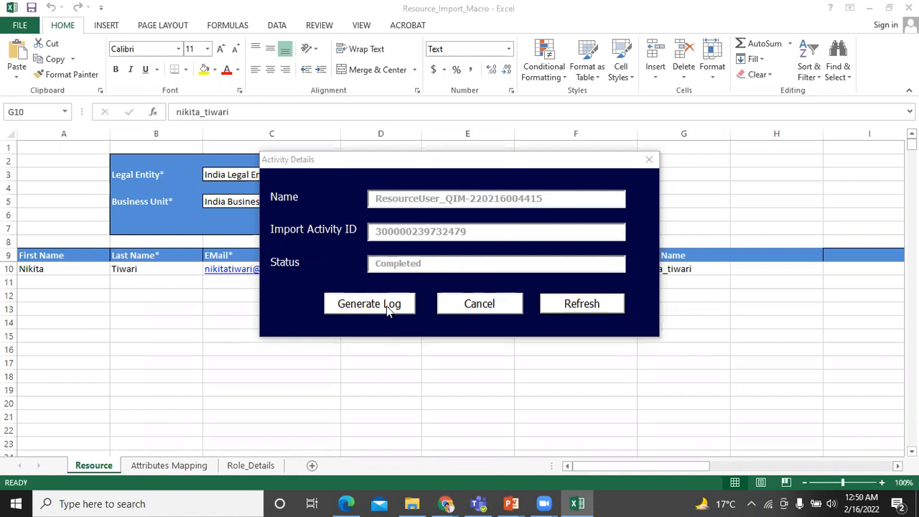
- Close Activity Details and bring the Oracle Applications browser window to the front
{"action": "left_click", "coordinate": [471, 305]}
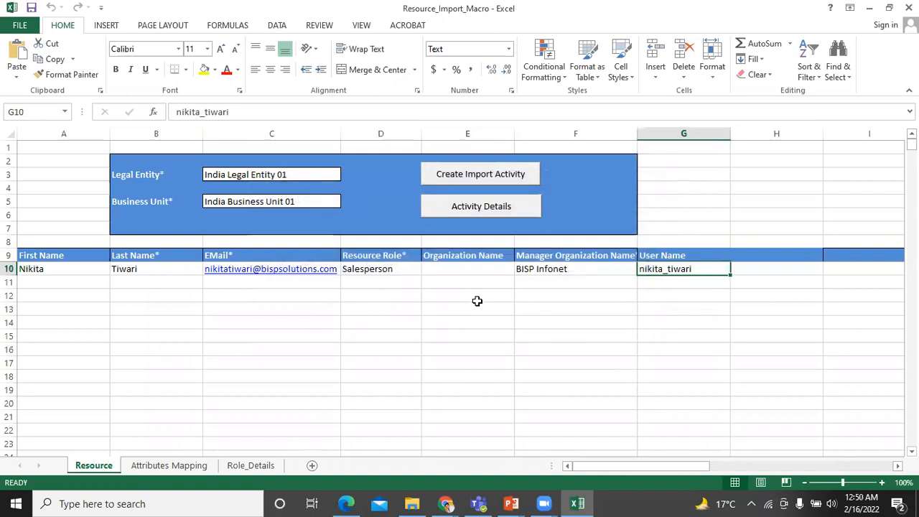
{"action": "key", "text": "alt+Tab"}
{"action": "key", "text": "Tab"}
{"action": "key", "text": "Tab"}
{"action": "key", "text": "alt+Tab"}
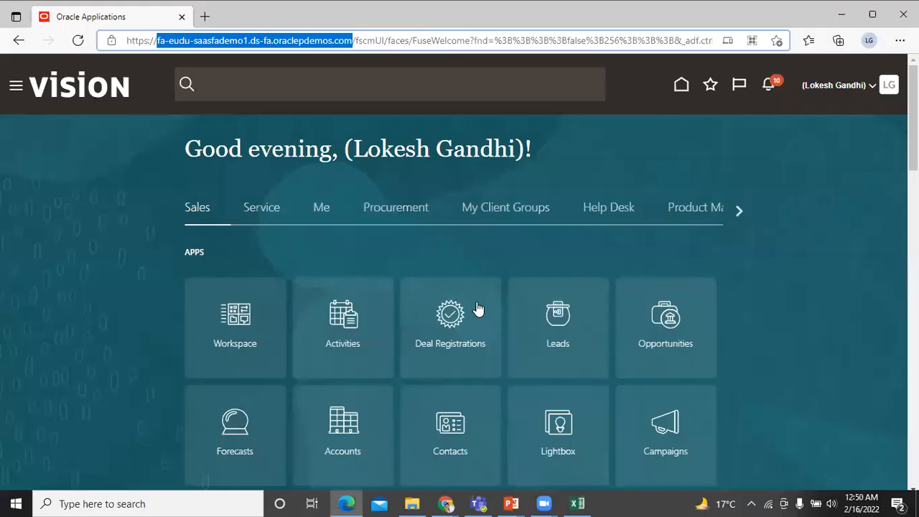
- From the navigator's Others group, go to the Resource Directory
{"action": "left_click", "coordinate": [671, 164]}
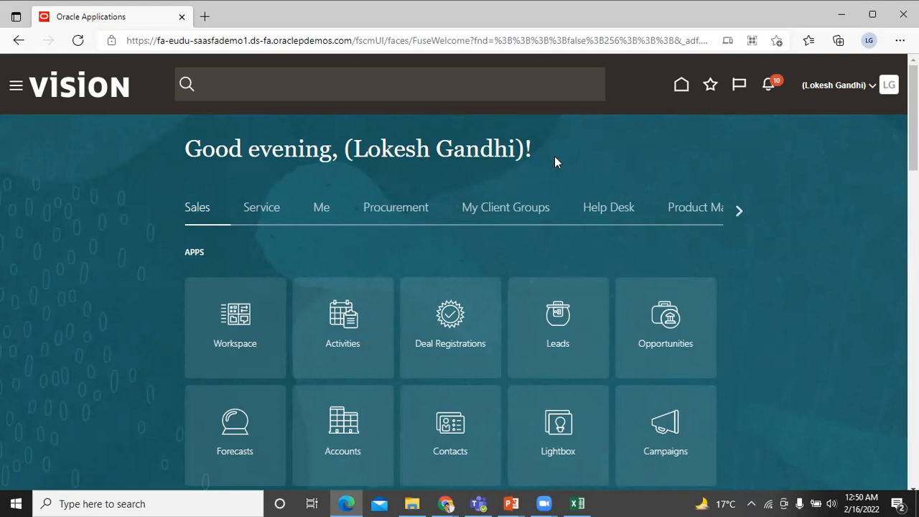
{"action": "left_click", "coordinate": [17, 86]}
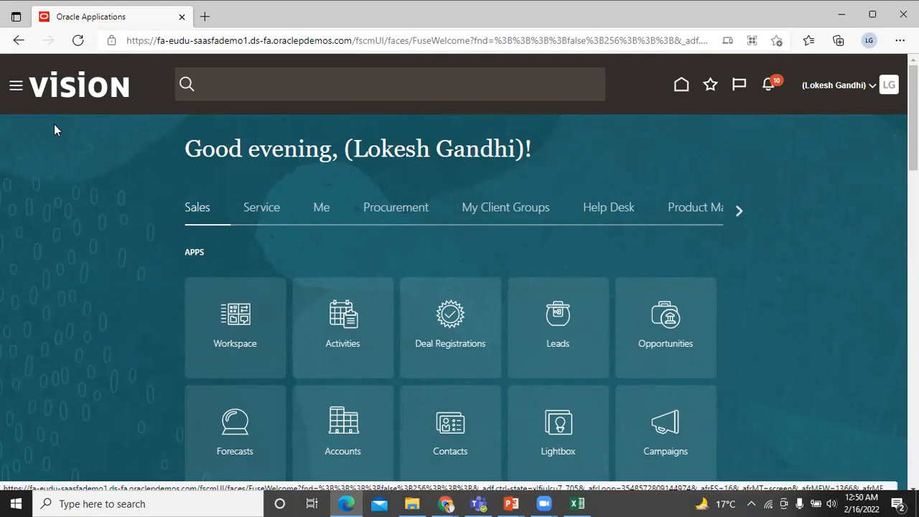
{"action": "scroll", "coordinate": [82, 172], "scroll_direction": "down", "scroll_amount": 5}
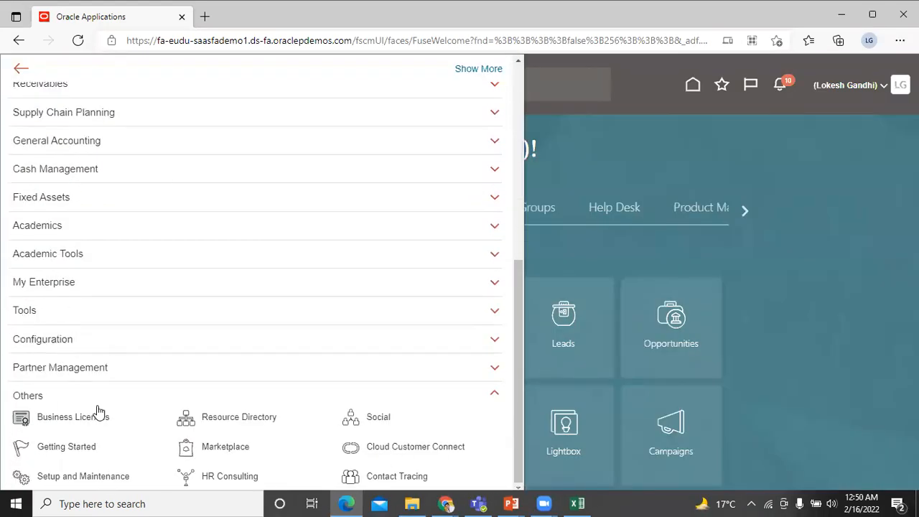
{"action": "left_click", "coordinate": [213, 419]}
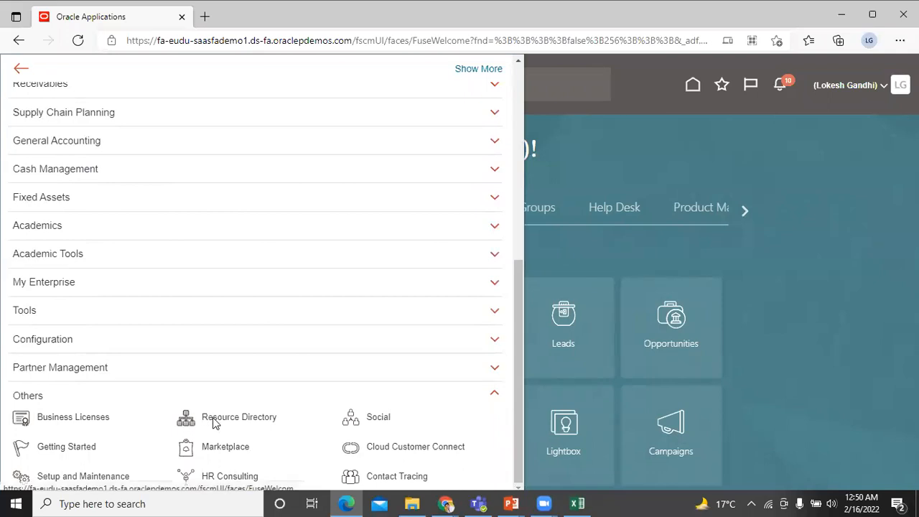